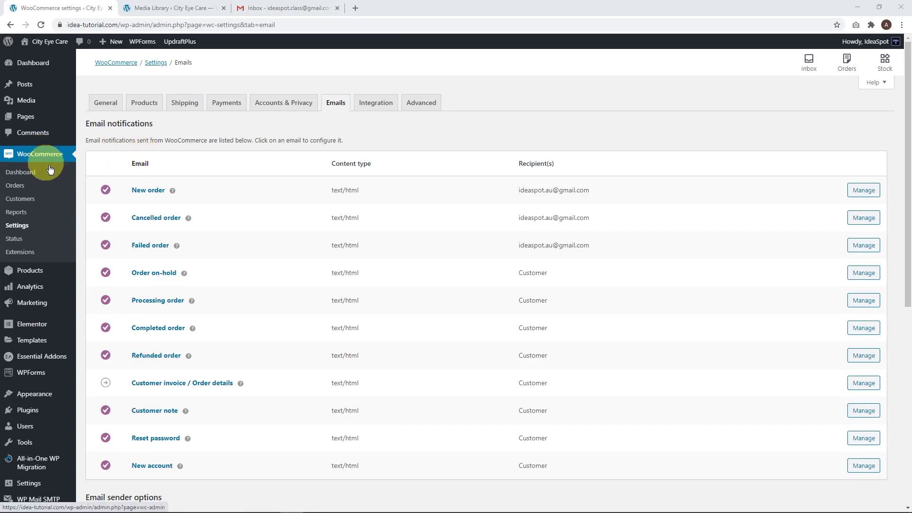
Step: Preview the current WooCommerce email template in a separate browser tab from the Emails settings
left_click(332, 109)
scroll(331, 110, "down", 7)
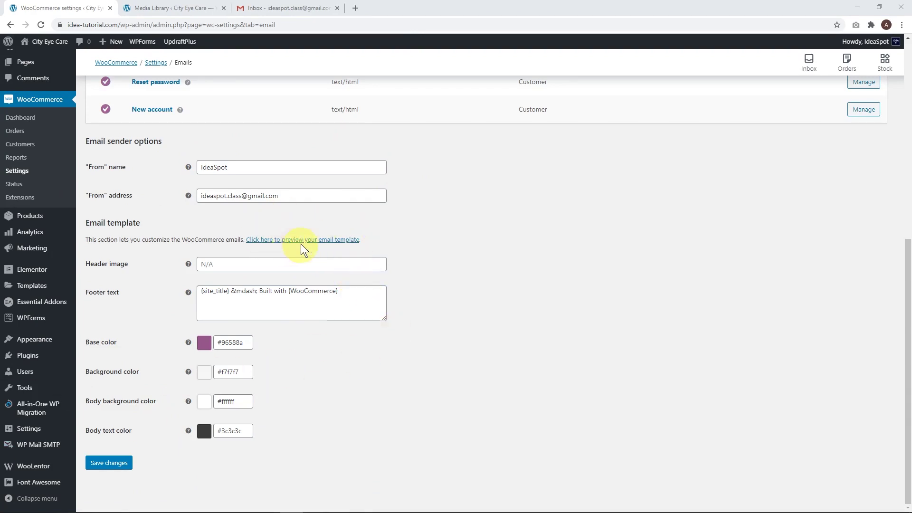
right_click(280, 241)
left_click(299, 247)
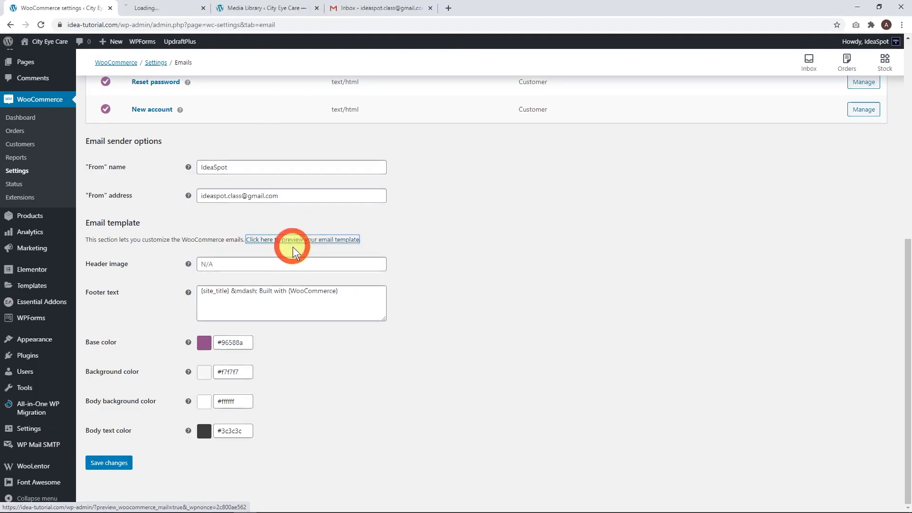
key("ctrl+Tab")
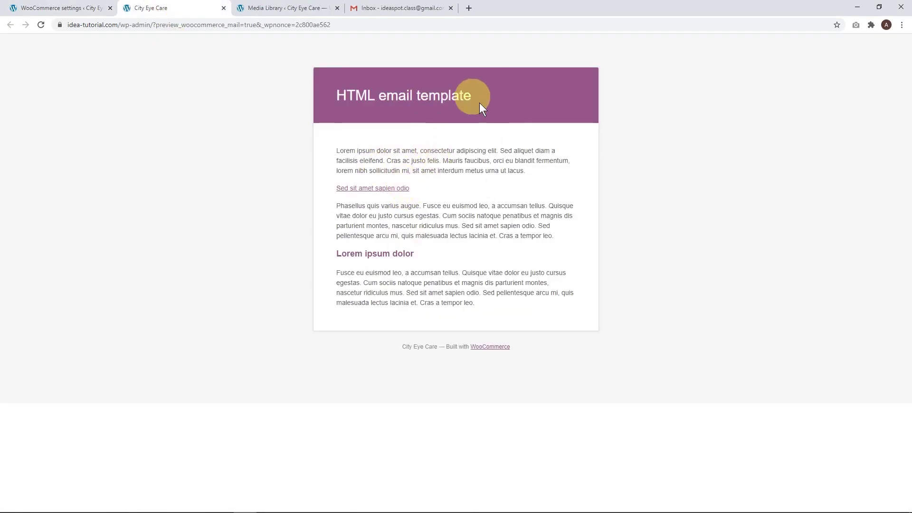
Step: Set the email template's base color to dark blue #0f227a and save the email settings
left_click(43, 8)
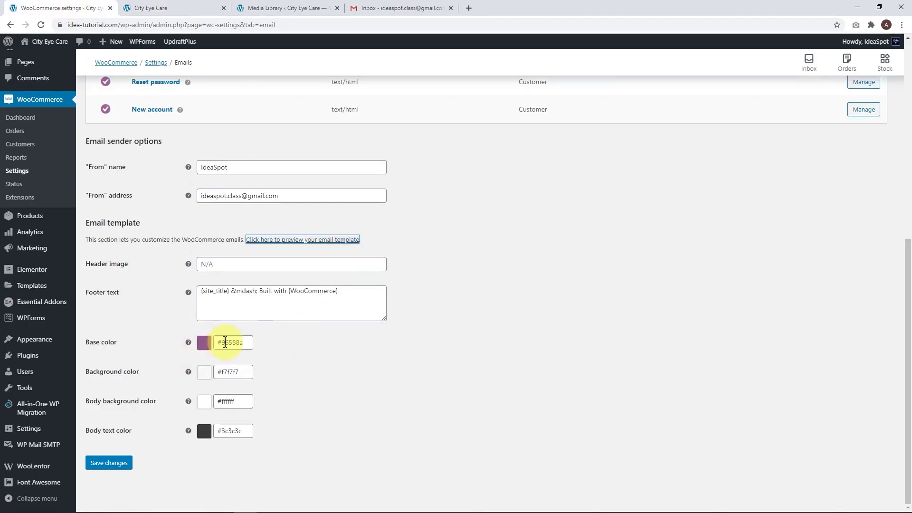
left_click(221, 343)
left_click_drag(286, 414, 285, 398)
left_click_drag(217, 392, 255, 407)
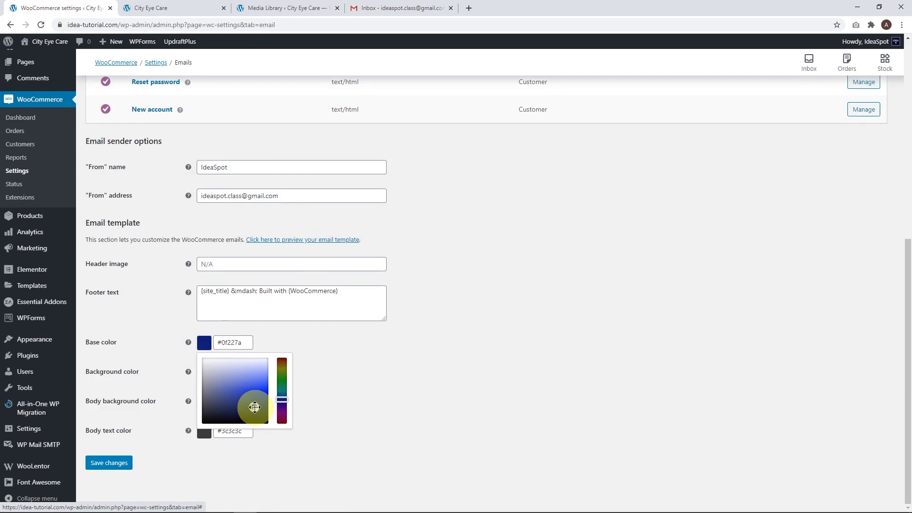
left_click(363, 362)
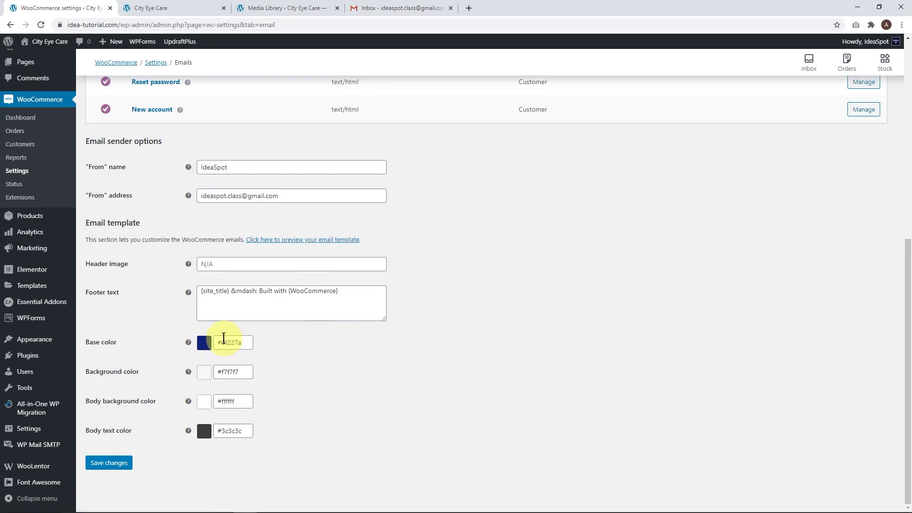
left_click(113, 465)
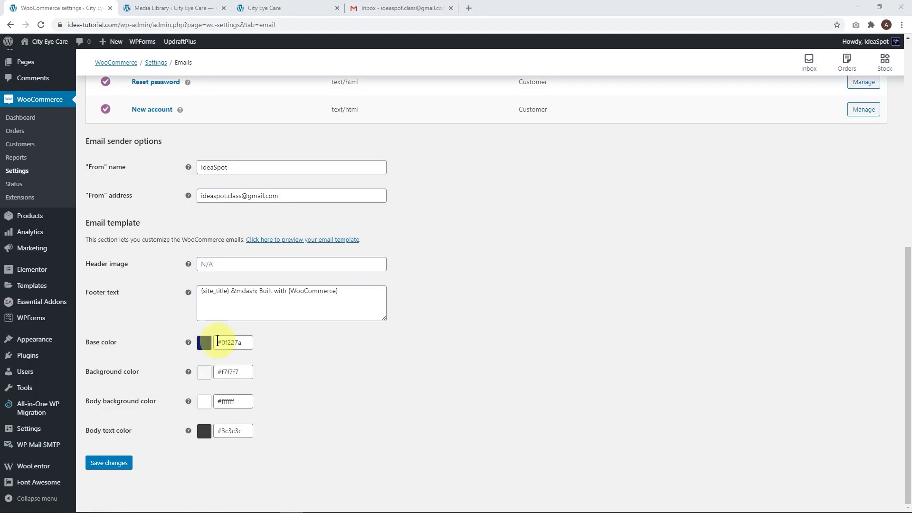
Step: Copy the file link of the dark Mountain logo image logo1-dark@2x from the Media Library
left_click(170, 7)
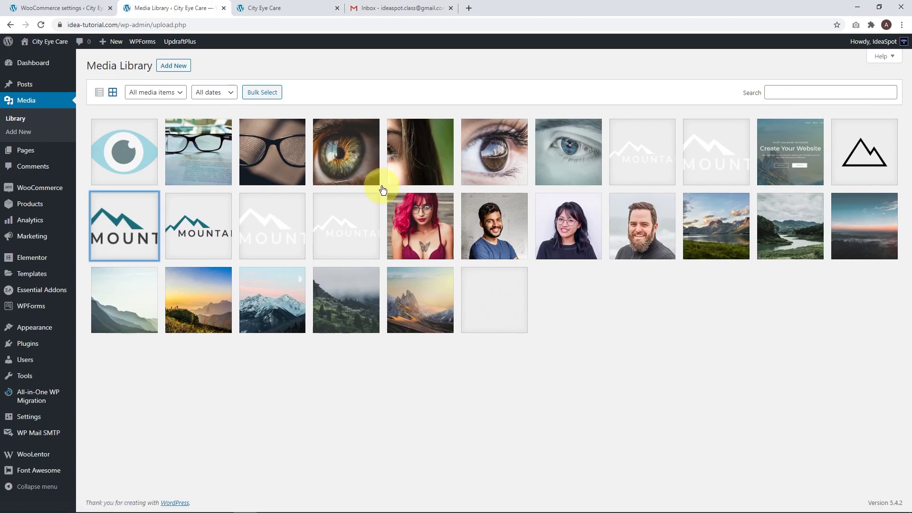
left_click(126, 236)
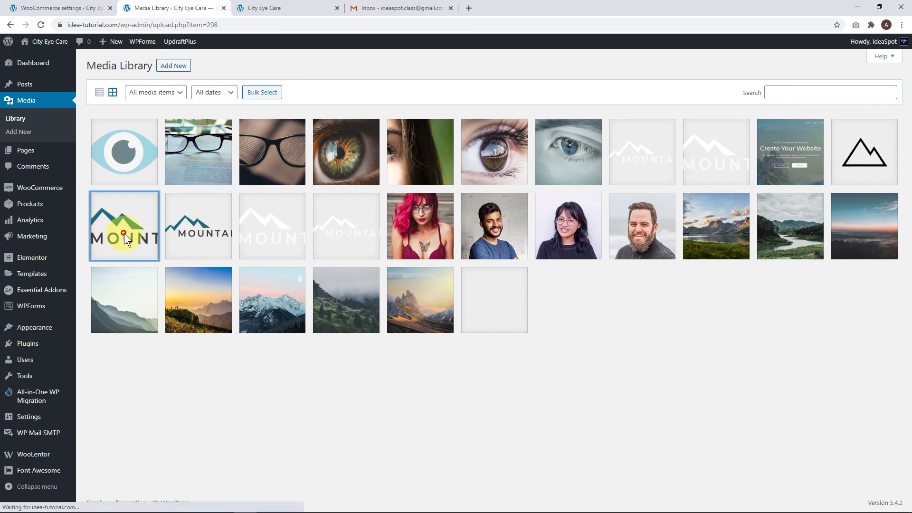
left_click(783, 291)
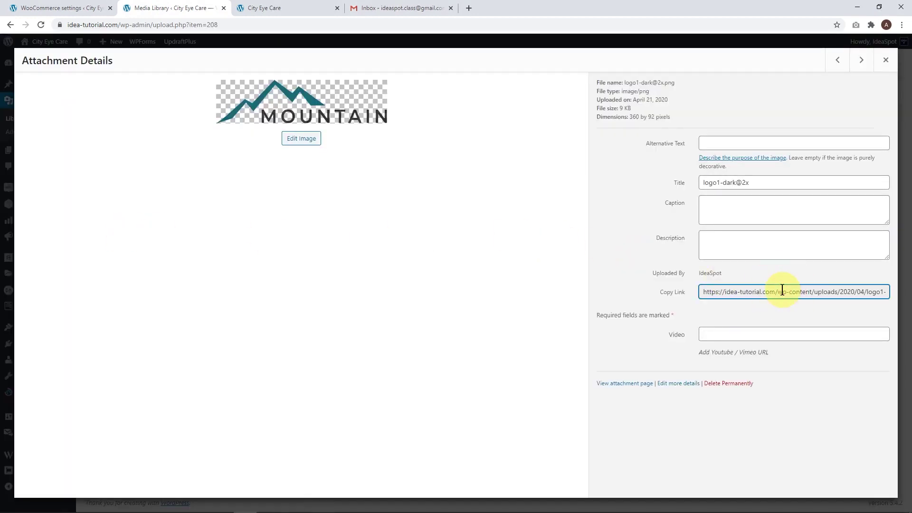
triple_click(782, 290)
key("ctrl+c")
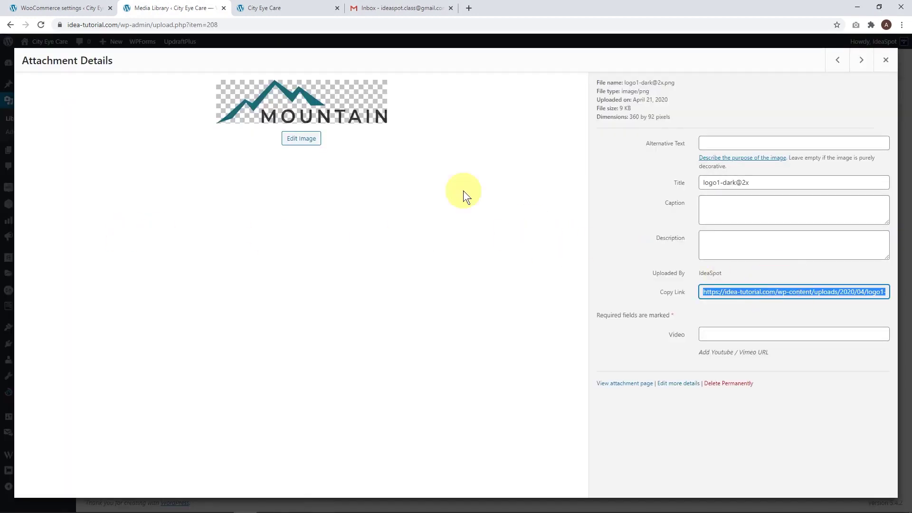
Step: Set the email template's header image to the copied logo link, save the settings, and preview the template
left_click(63, 7)
left_click(218, 264)
key("ctrl+v")
left_click(105, 465)
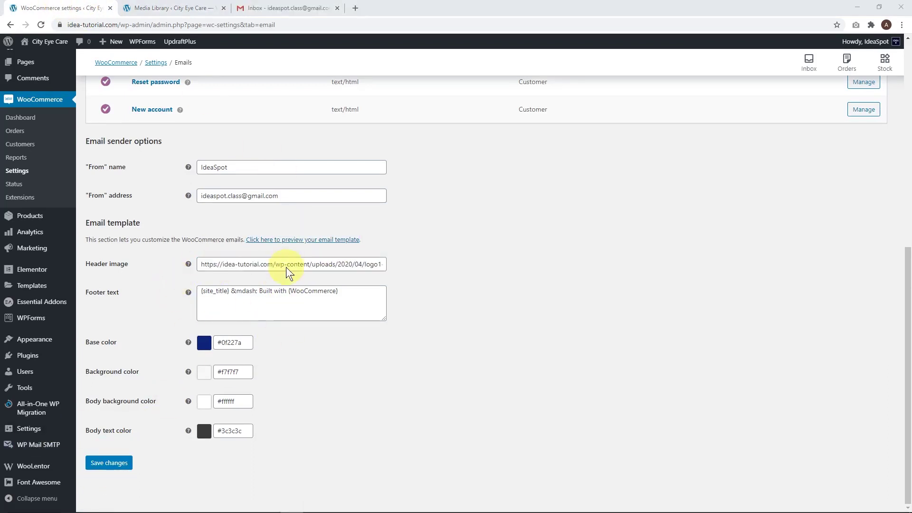
right_click(293, 241)
left_click(296, 248)
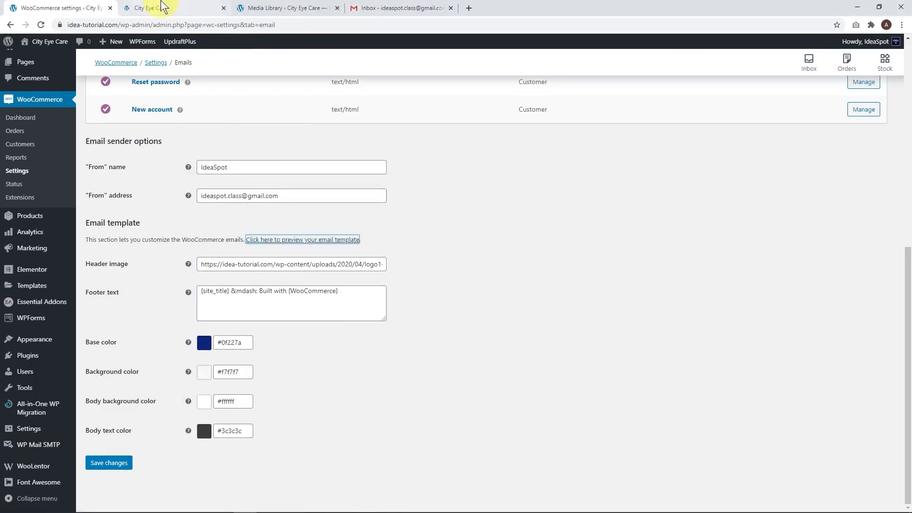
left_click(157, 8)
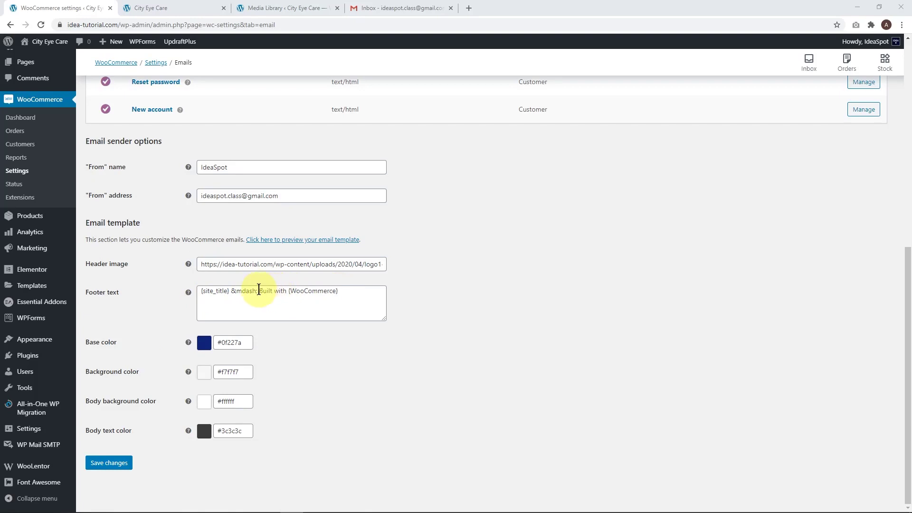
Step: Replace "Built with {WooCommerce}" in the email footer text with "By IdeaSpot", save, and preview the template
left_click_drag(260, 291, 366, 289)
key("BackSpace")
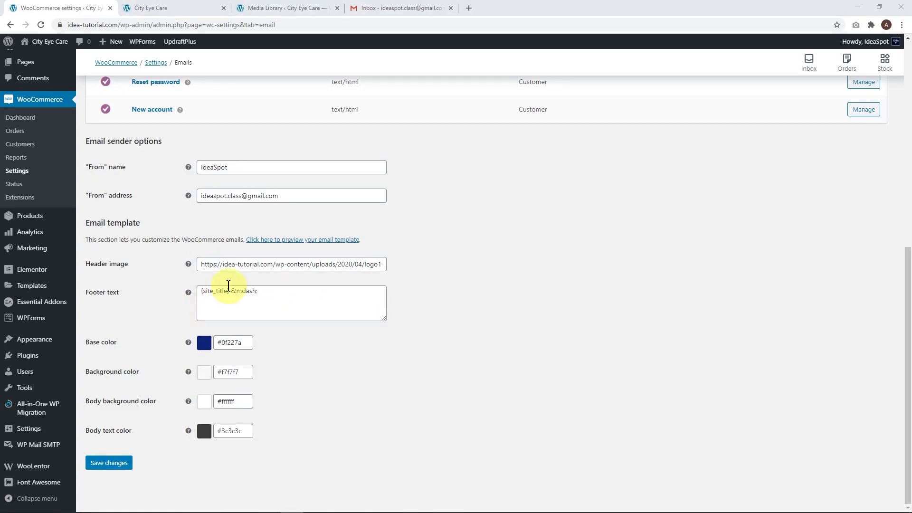
left_click(261, 295)
type("By IdeaSpot")
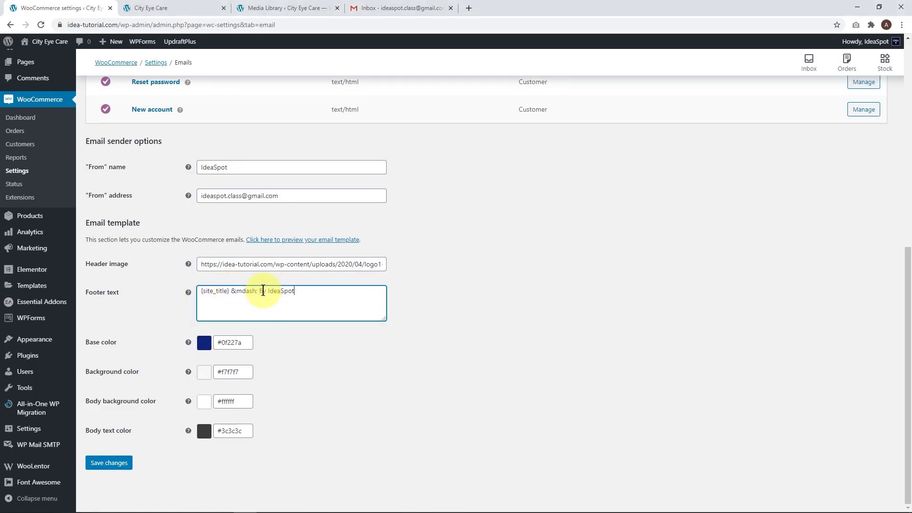
left_click(105, 460)
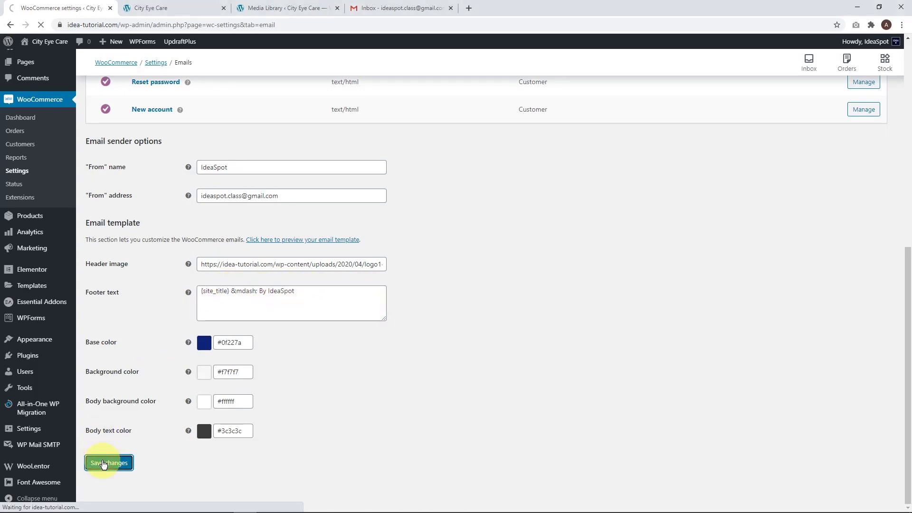
scroll(213, 389, "down", 8)
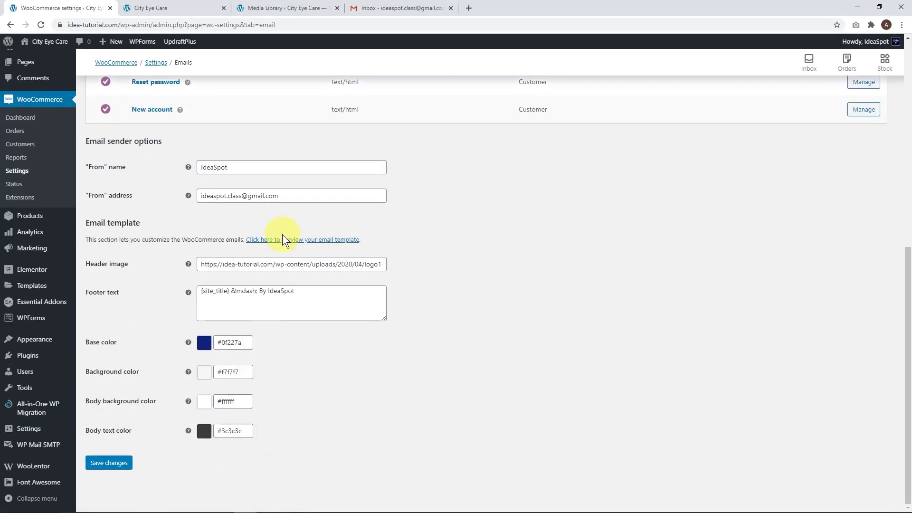
left_click(292, 248)
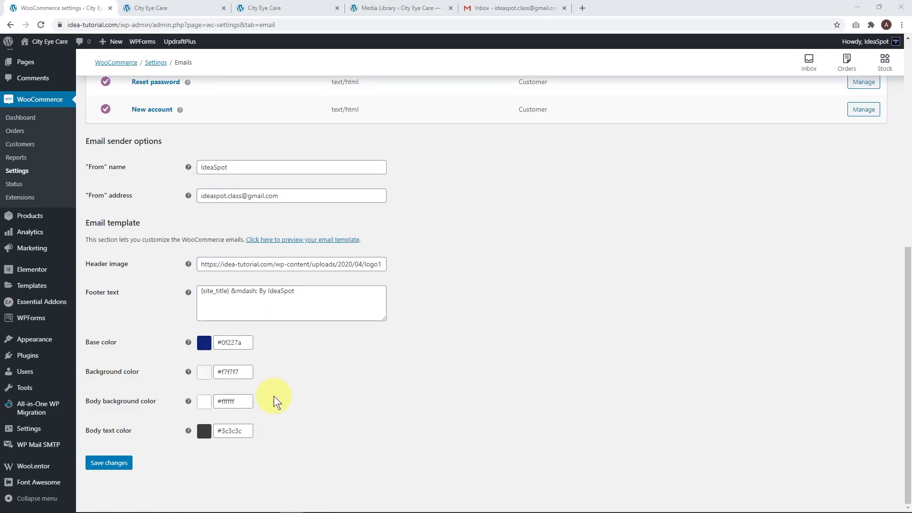
Step: Open the management settings of the Processing order email notification
scroll(409, 378, "up", 8)
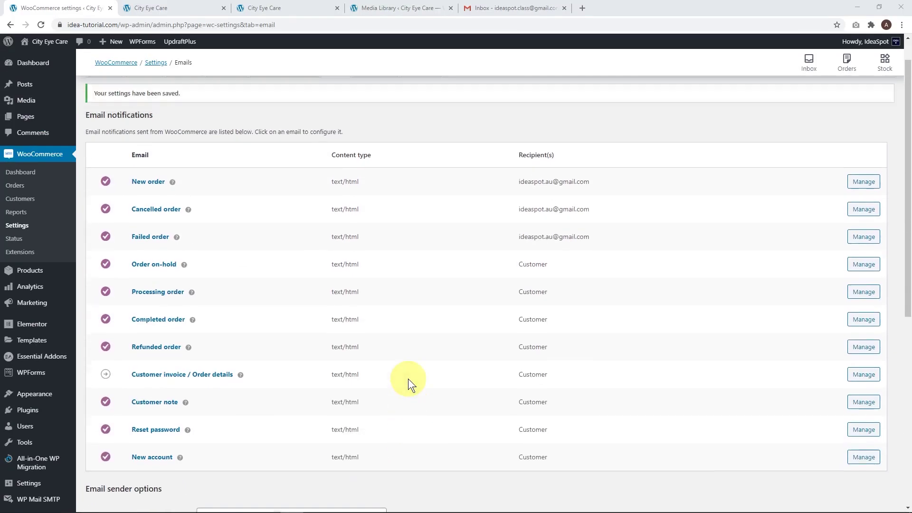
scroll(340, 326, "down", 2)
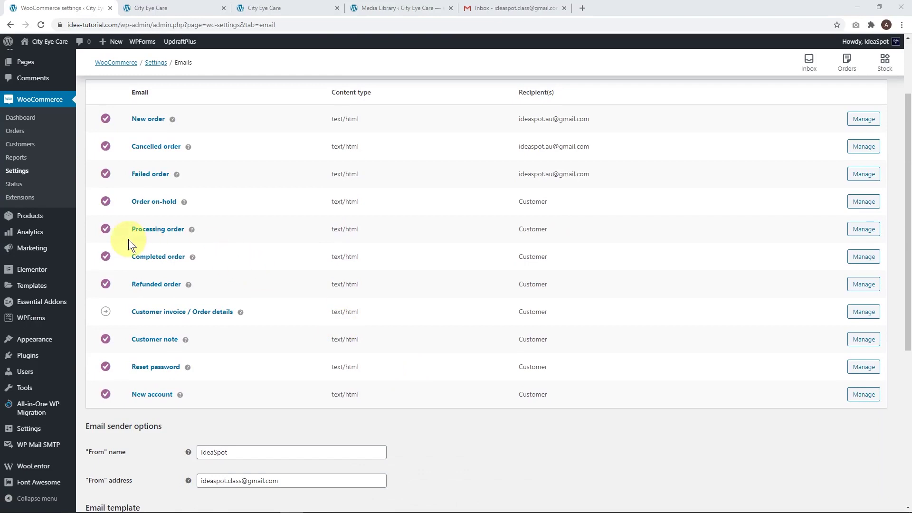
left_click(862, 230)
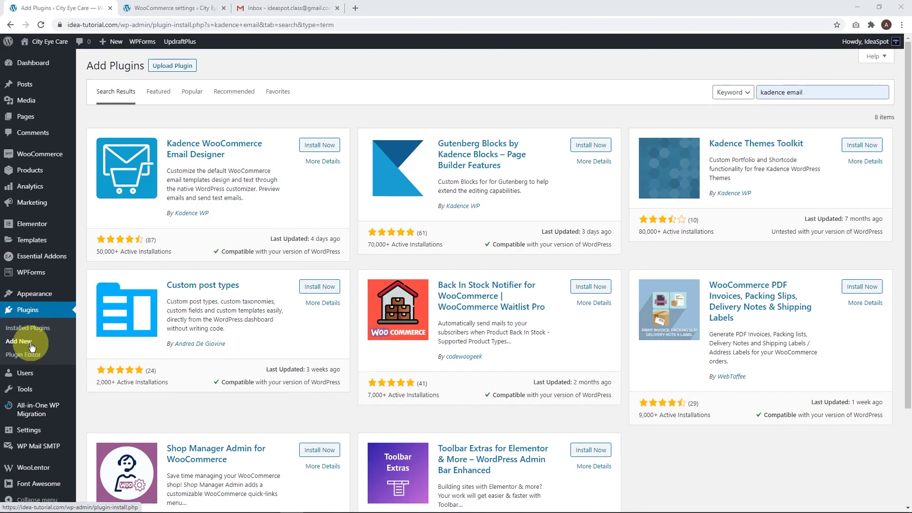
Step: Install the Kadence WooCommerce Email Designer plugin and open its designer from the reloaded WooCommerce email settings
left_click(326, 146)
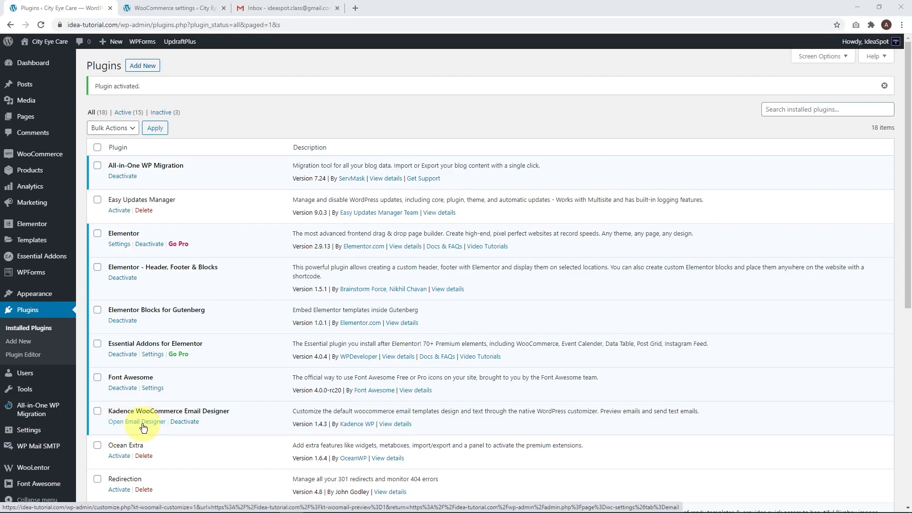
left_click(168, 7)
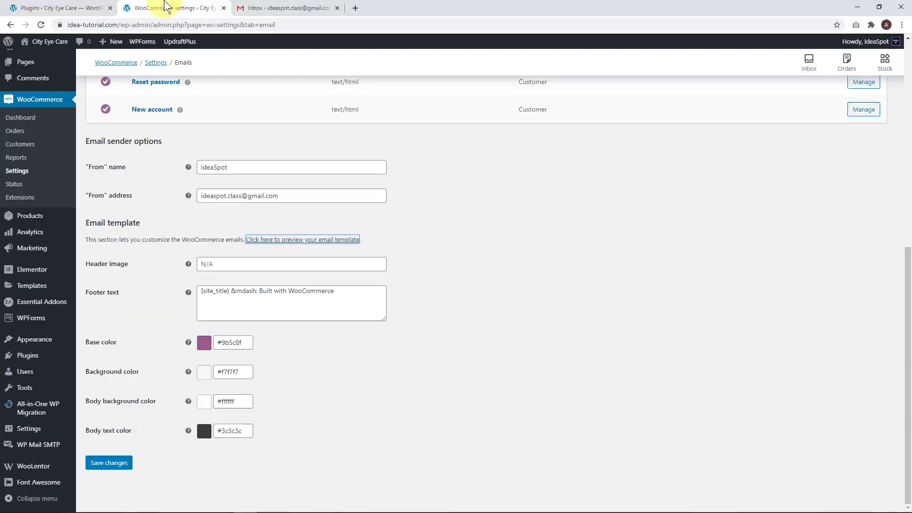
scroll(397, 253, "up", 4)
left_click(47, 27)
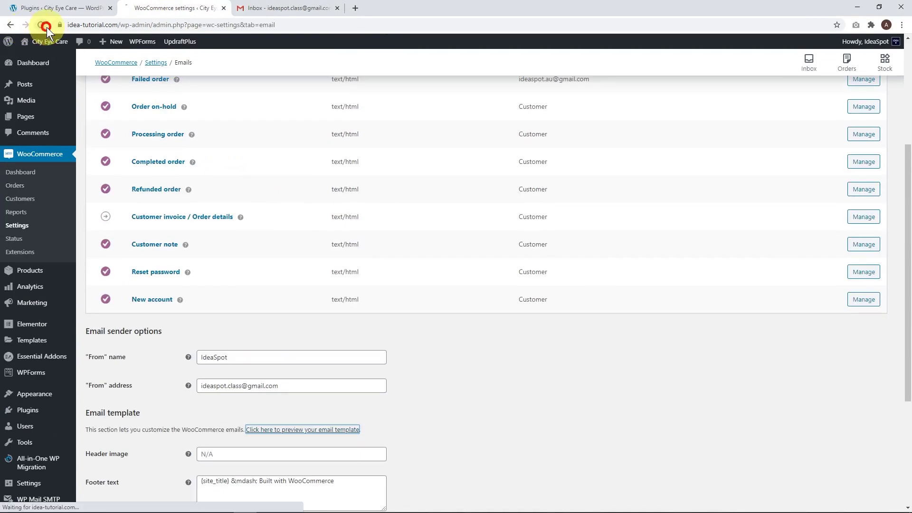
scroll(392, 330, "down", 5)
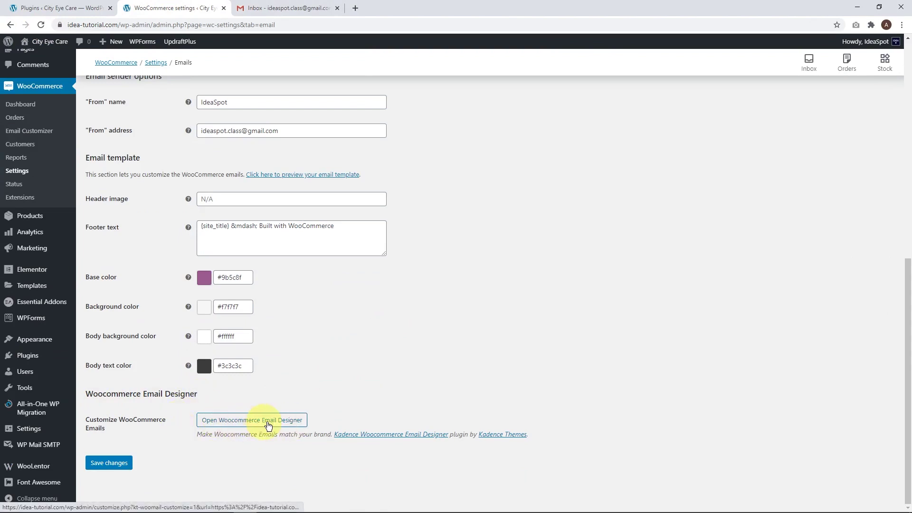
left_click(270, 424)
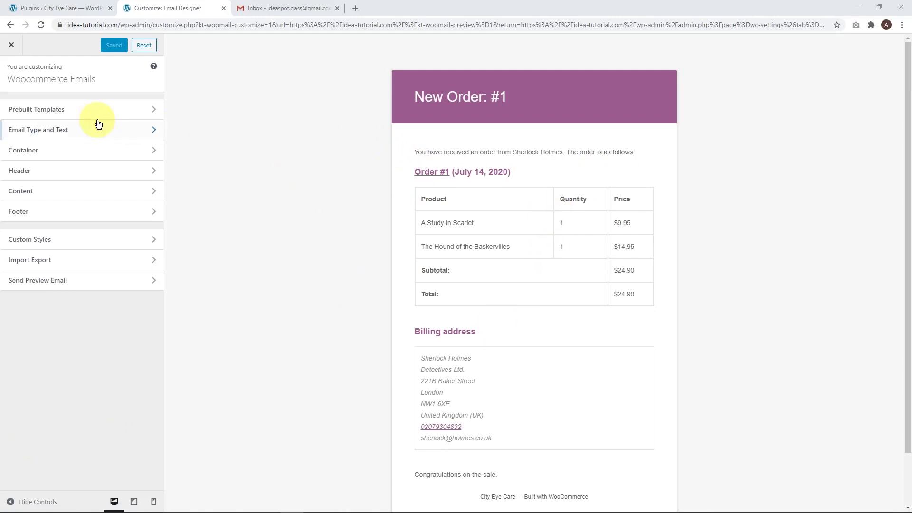
Step: Load the first prebuilt email template, with the orange Brand logo and dark footer, accept overriding current settings, and review the result
left_click(37, 113)
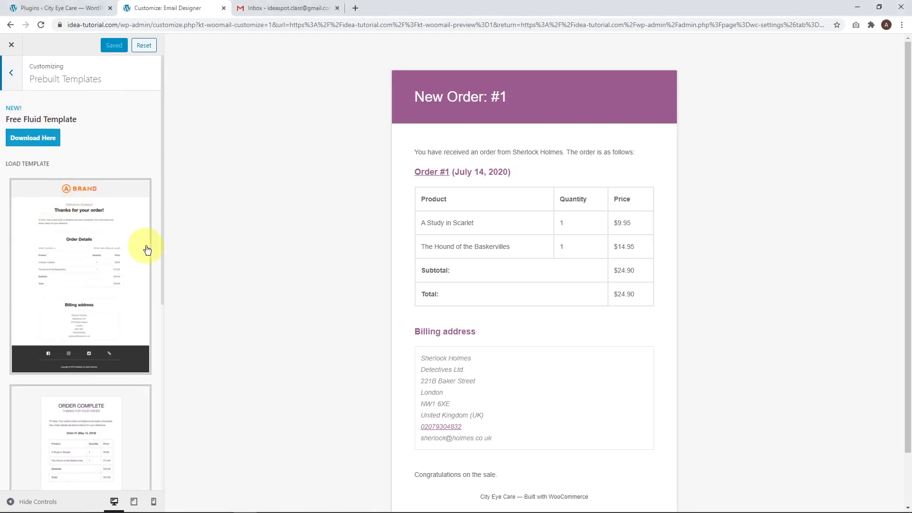
scroll(79, 288, "down", 4)
scroll(76, 309, "down", 3)
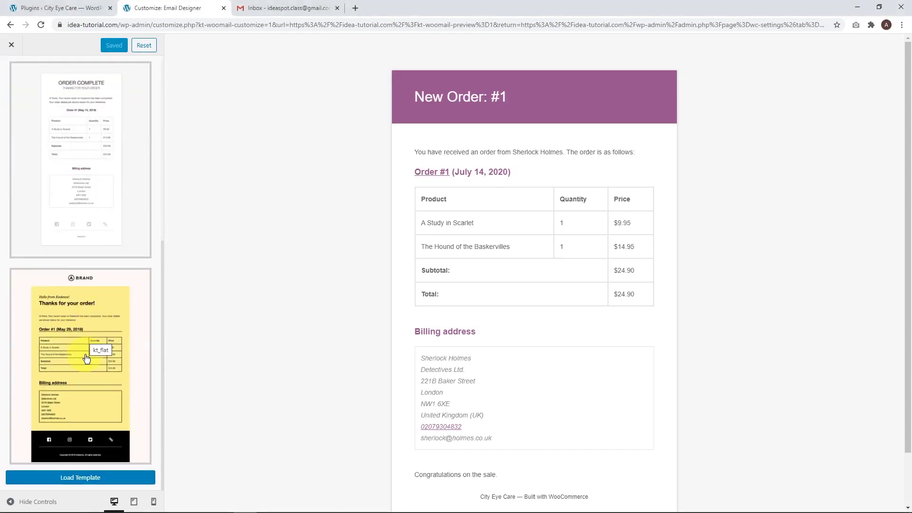
scroll(86, 359, "up", 7)
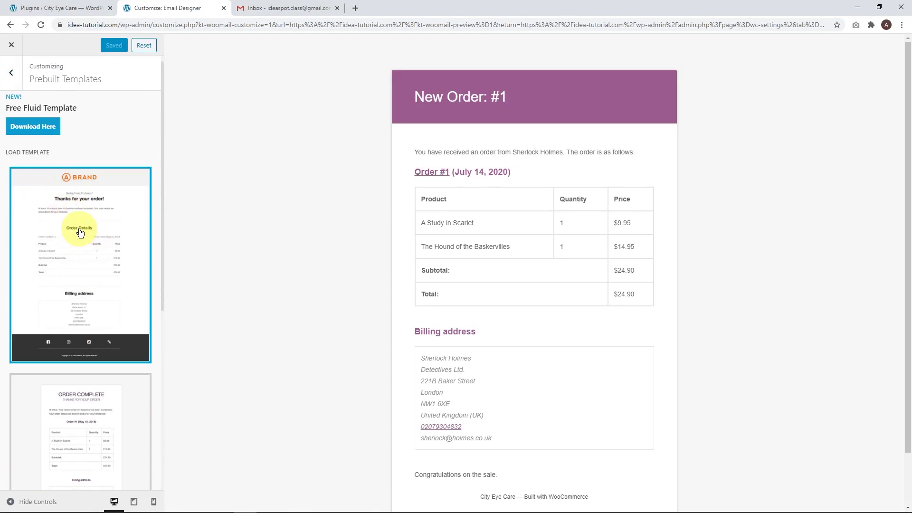
scroll(81, 242, "down", 7)
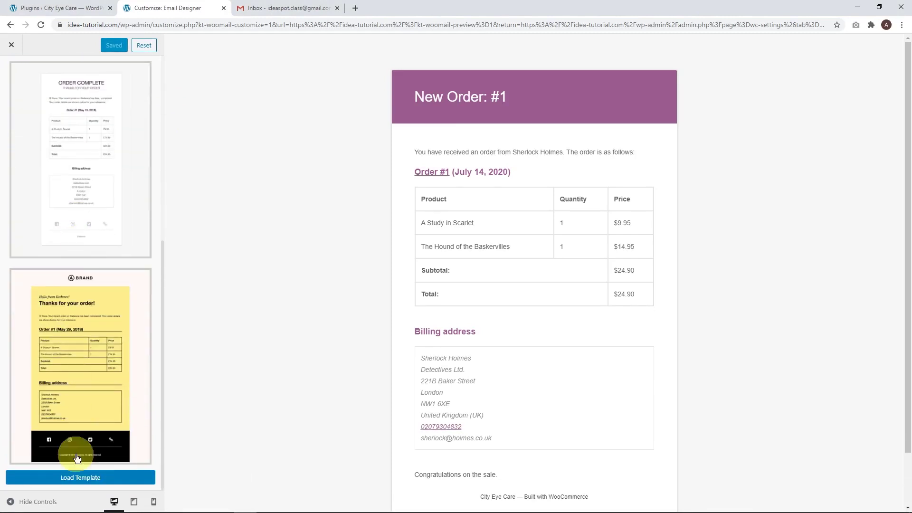
left_click(74, 487)
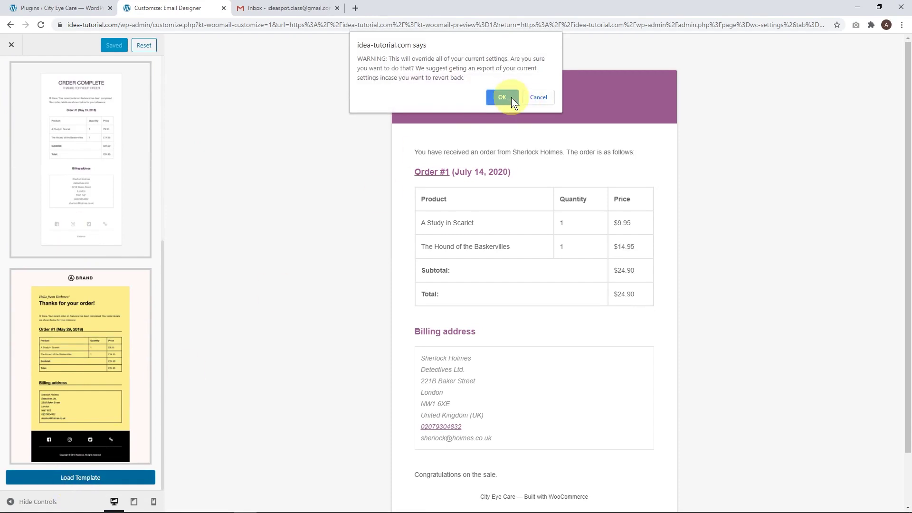
left_click(501, 97)
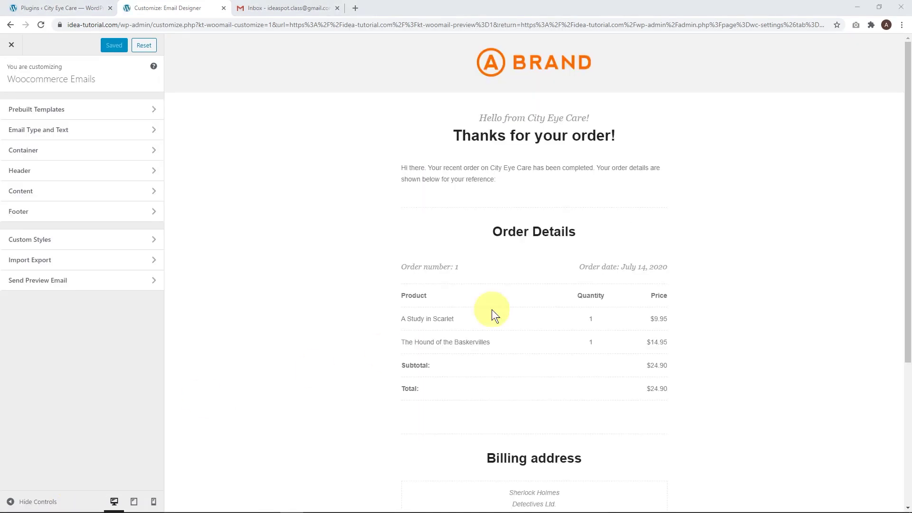
scroll(522, 172, "down", 5)
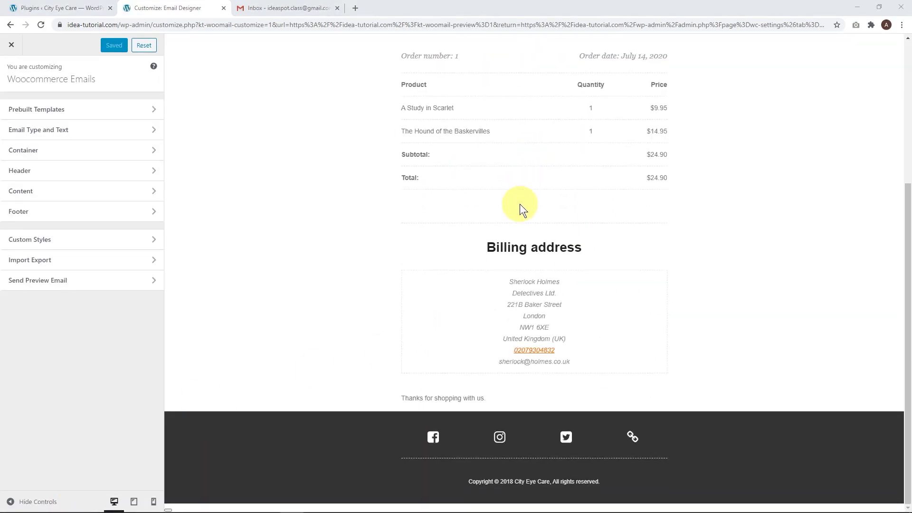
scroll(518, 206, "up", 5)
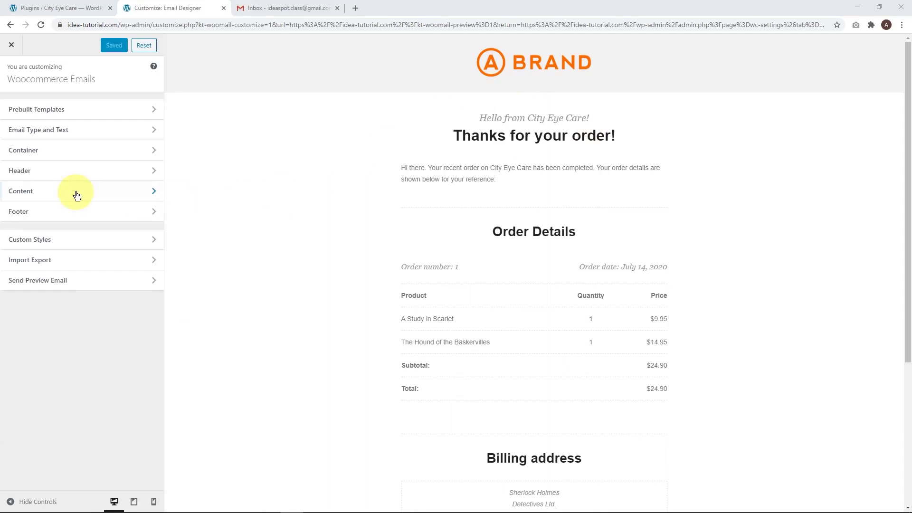
Step: Set the email header image to the teal-and-dark Mountain logo with the full wordmark from the media library, and save
left_click(45, 172)
left_click(55, 114)
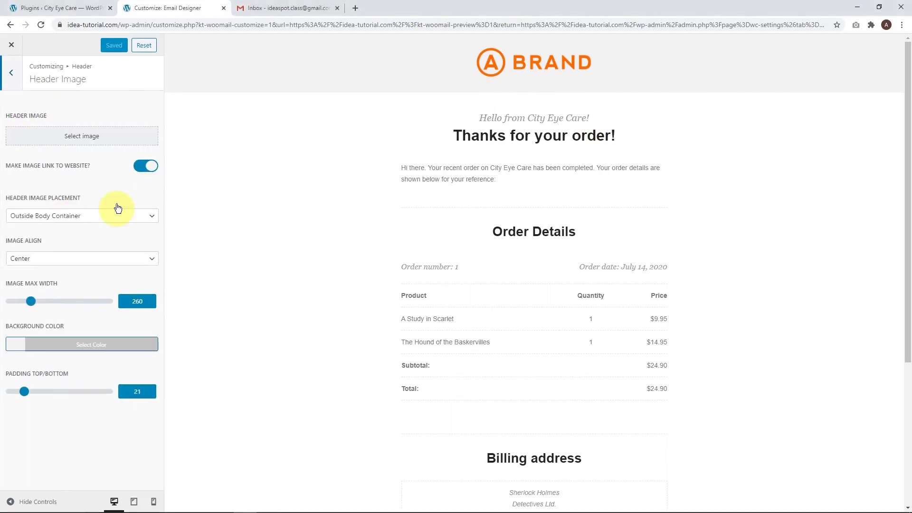
left_click(67, 136)
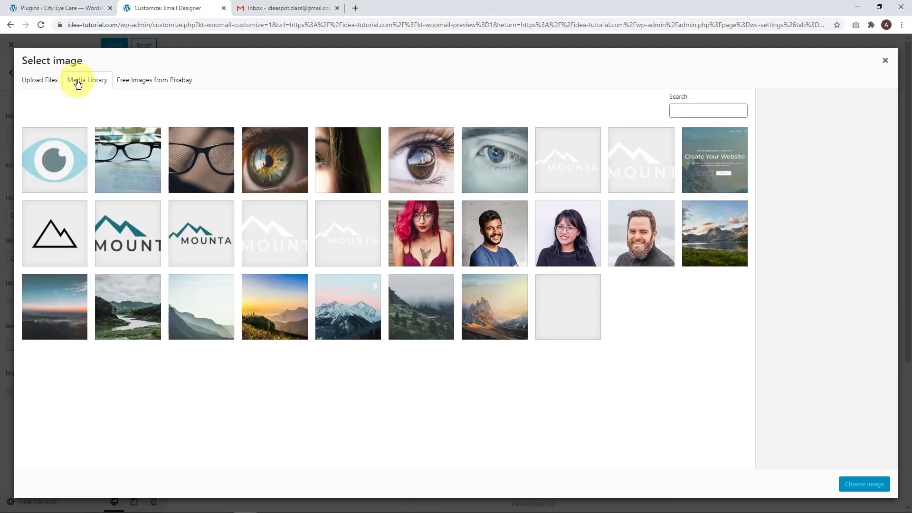
left_click(124, 235)
left_click(864, 484)
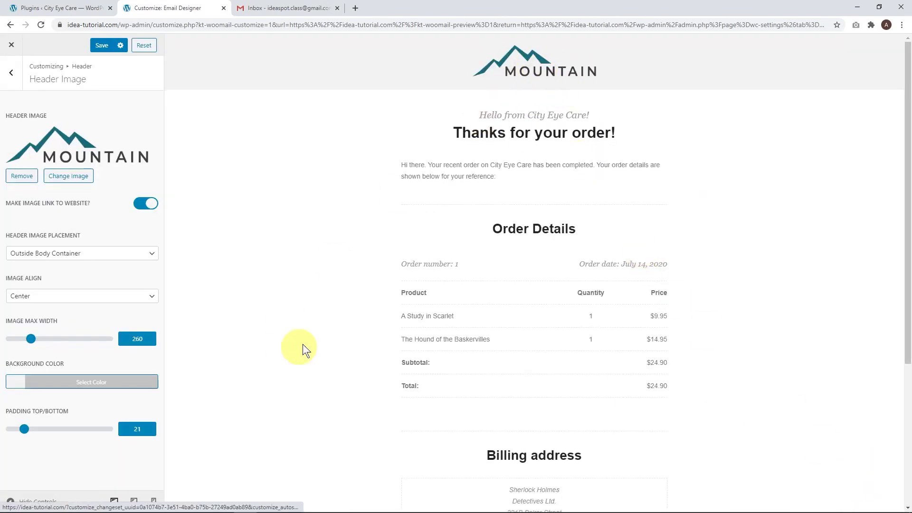
left_click(103, 46)
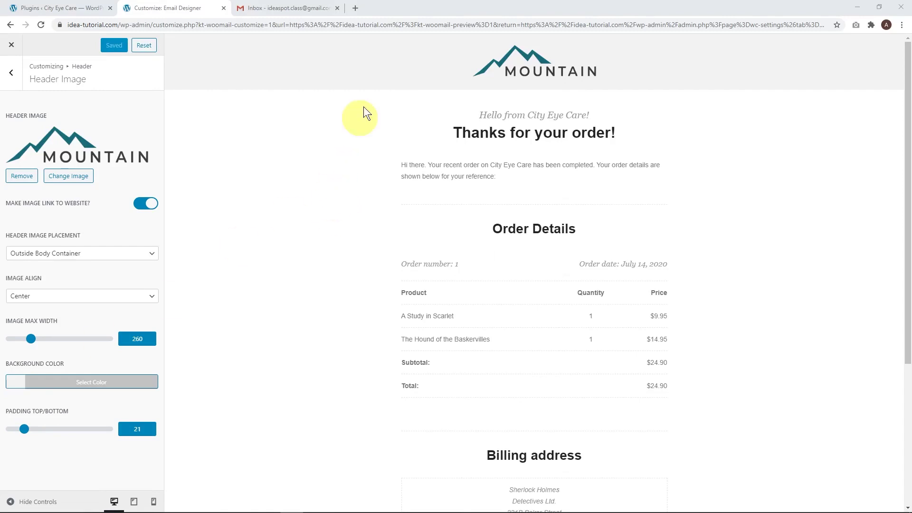
Step: Set the header image's max width to 259 and its top/bottom padding to 50, and save the design
left_click_drag(31, 338, 31, 339)
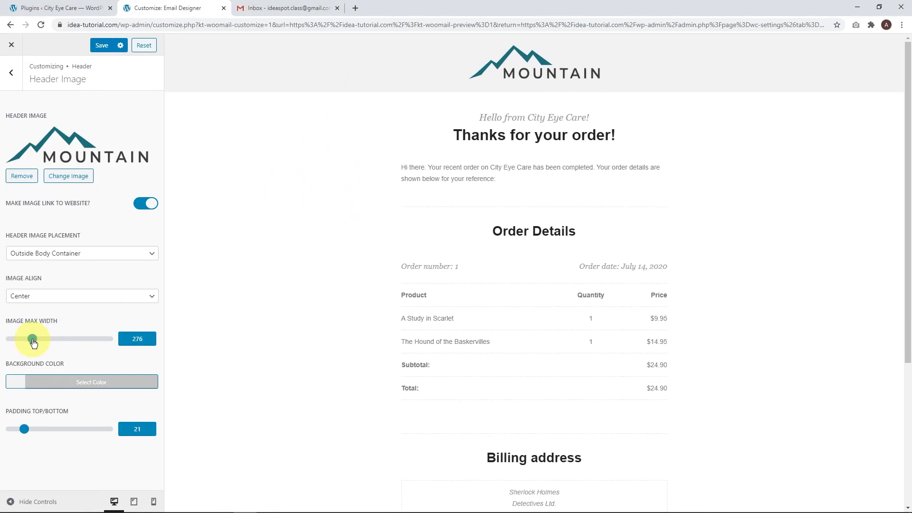
left_click_drag(23, 430, 45, 436)
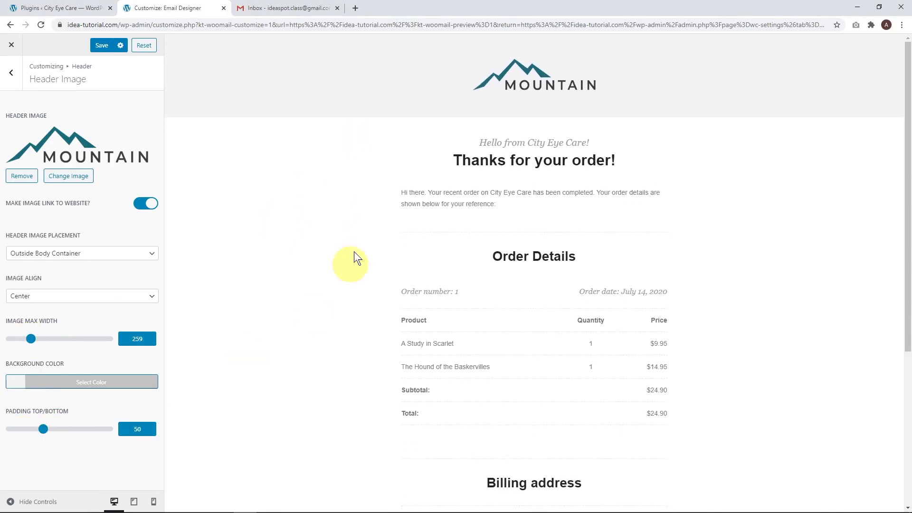
left_click(108, 45)
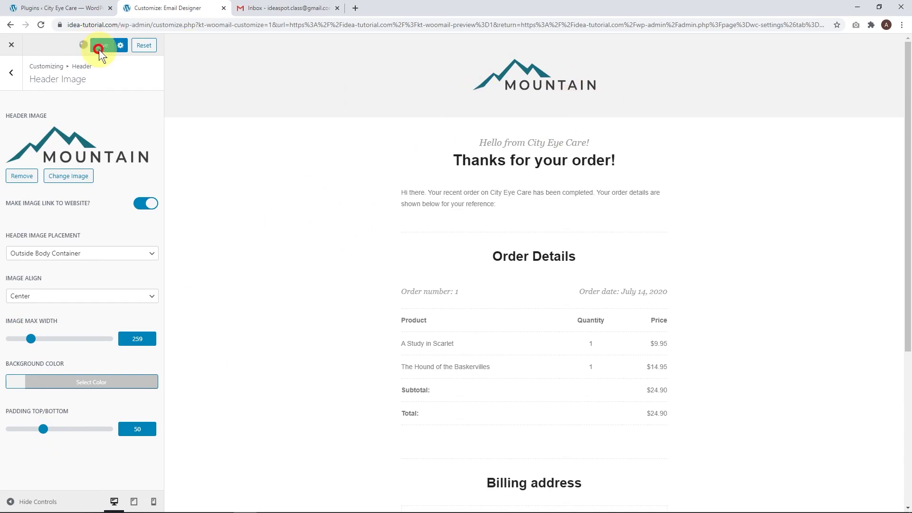
Step: Change the link color in the content text style to blue (#004eea), check it in the billing address, and save
scroll(578, 232, "down", 5)
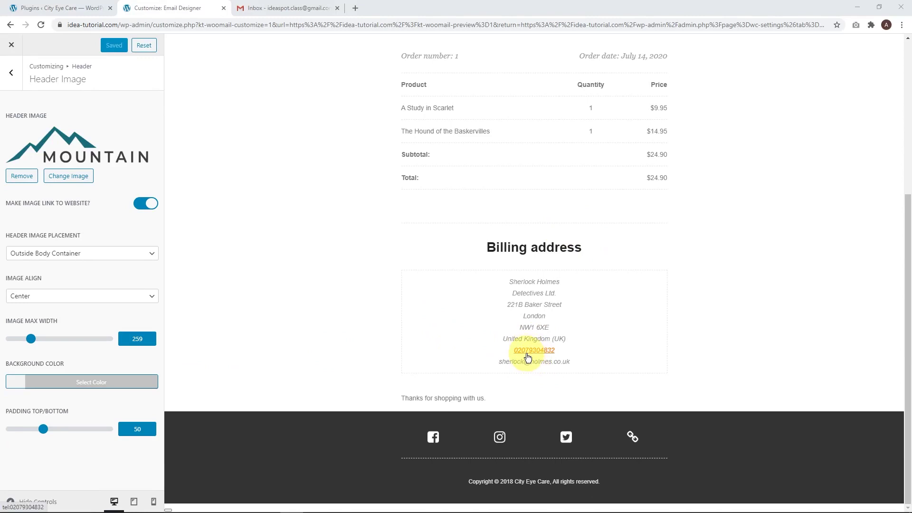
scroll(529, 358, "up", 5)
left_click(12, 76)
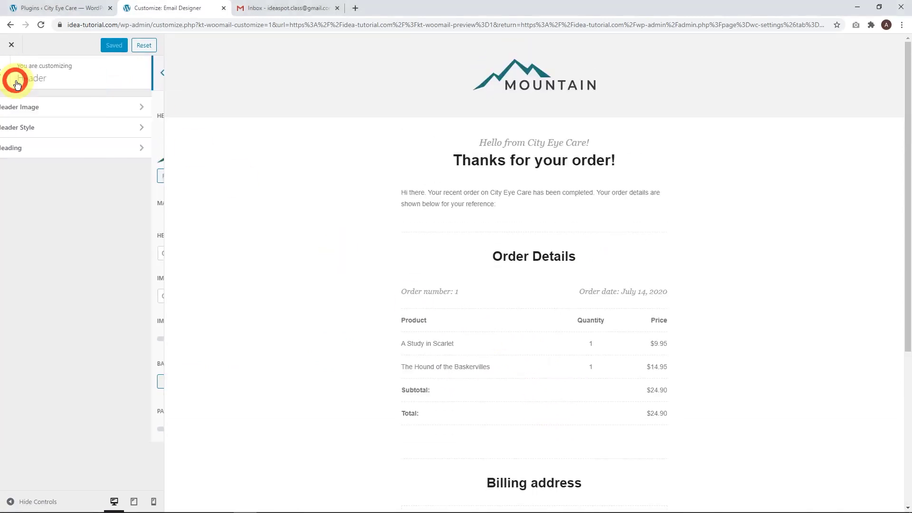
left_click(13, 75)
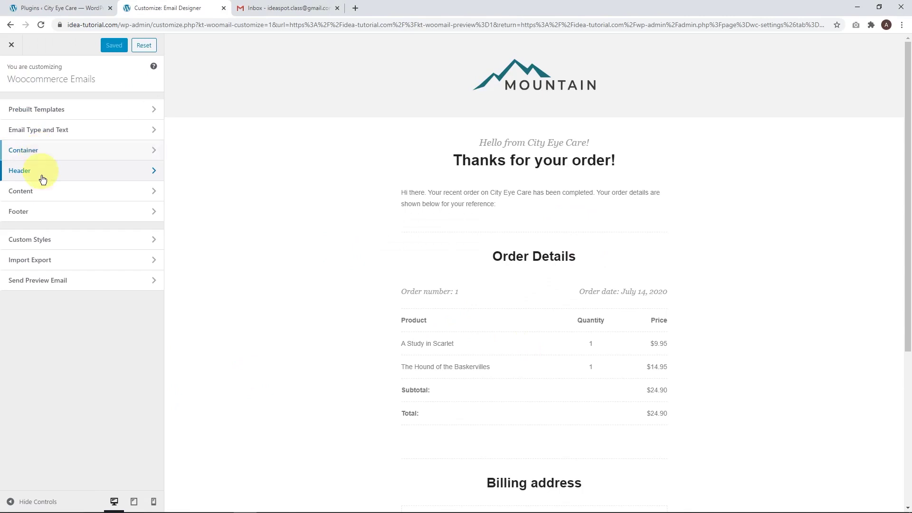
left_click(45, 202)
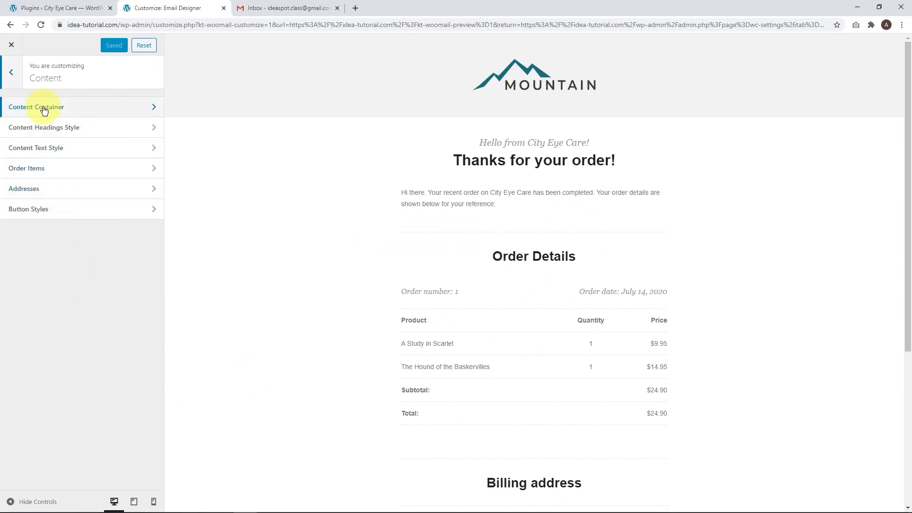
left_click(52, 149)
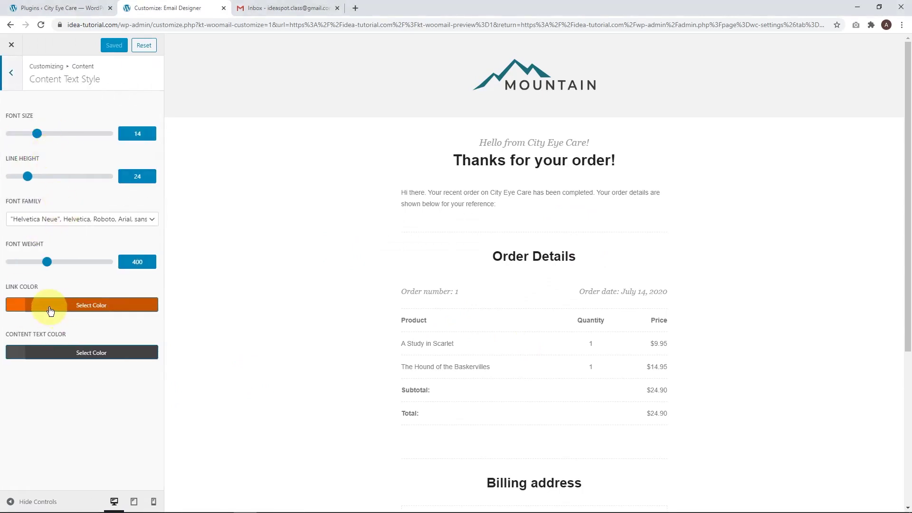
left_click(80, 310)
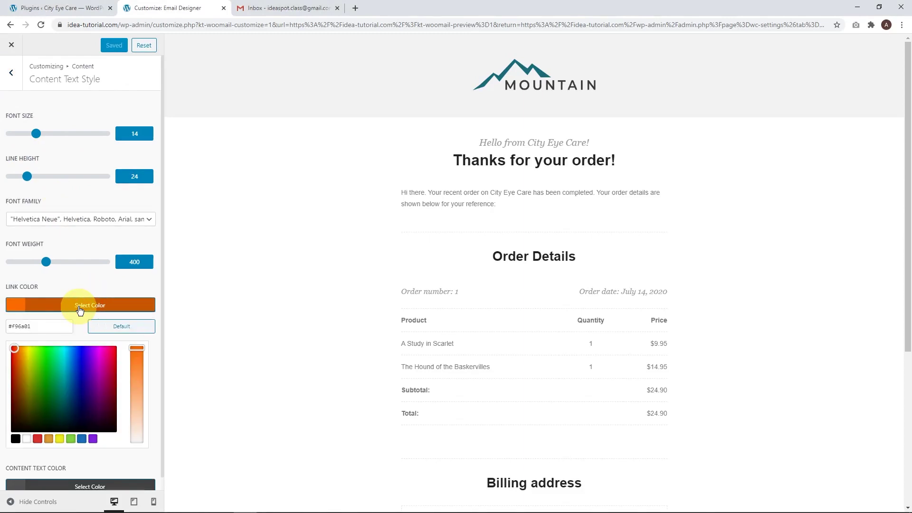
mouse_move(67, 355)
left_mouse_down()
mouse_move(45, 366)
mouse_move(76, 352)
left_mouse_up()
scroll(369, 341, "down", 5)
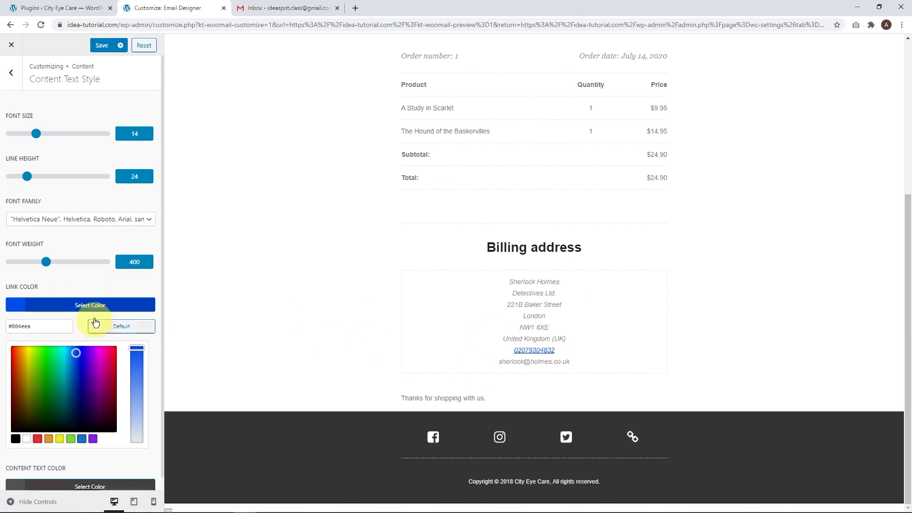
left_click(106, 45)
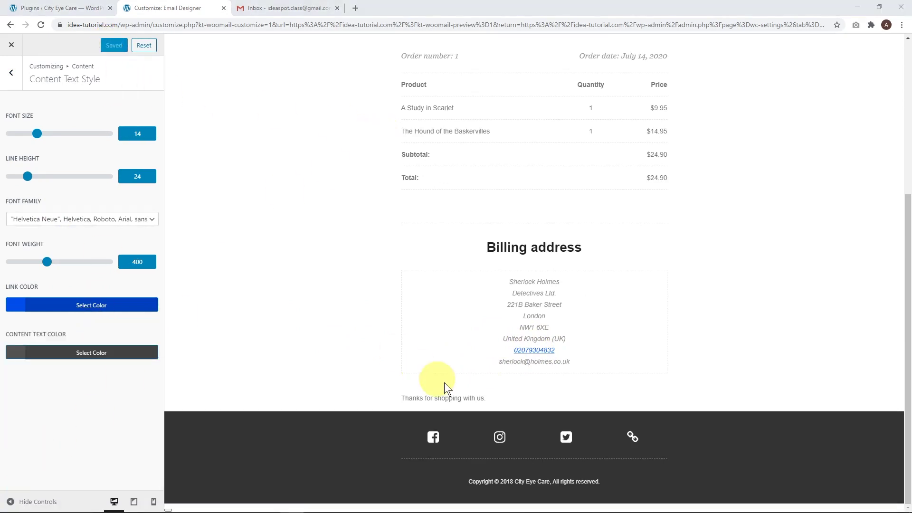
Step: Examine the subject, heading, subtitle, body and additional text settings of the Customer Completed Order email, the other email types and the preview
scroll(424, 397, "up", 5)
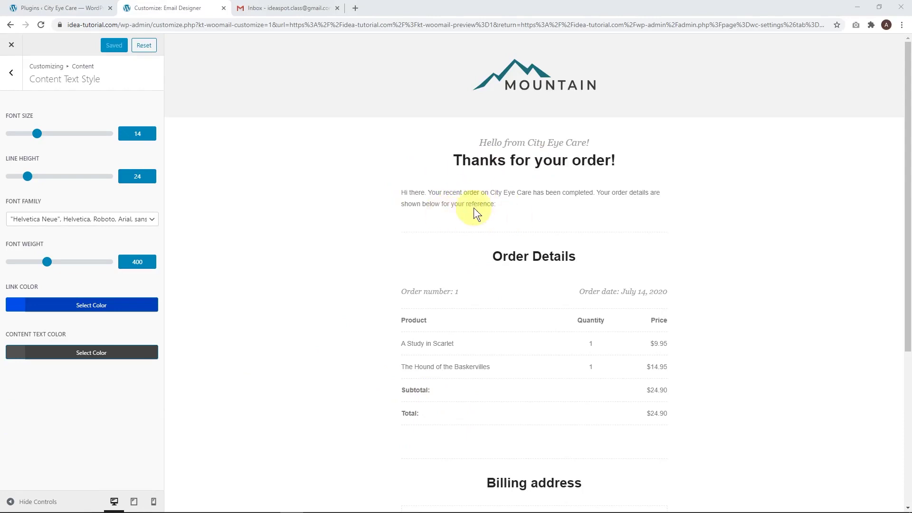
left_click(10, 75)
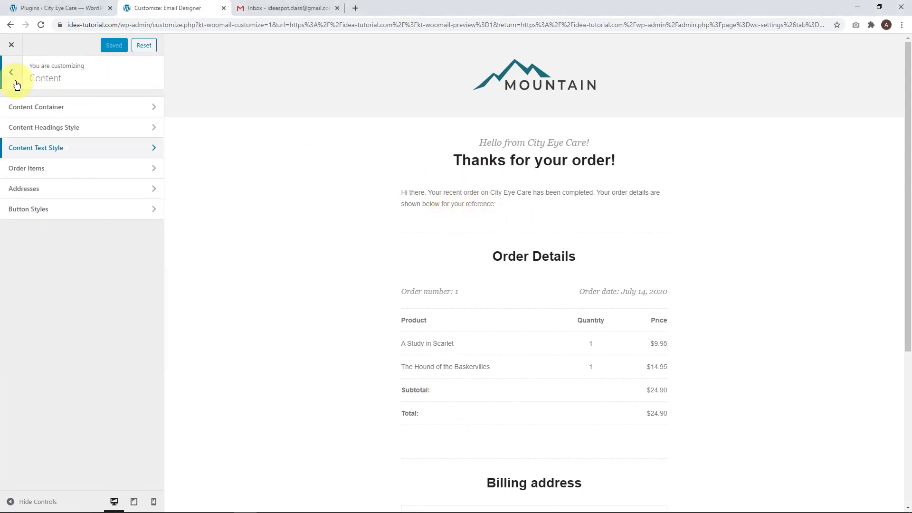
left_click(16, 83)
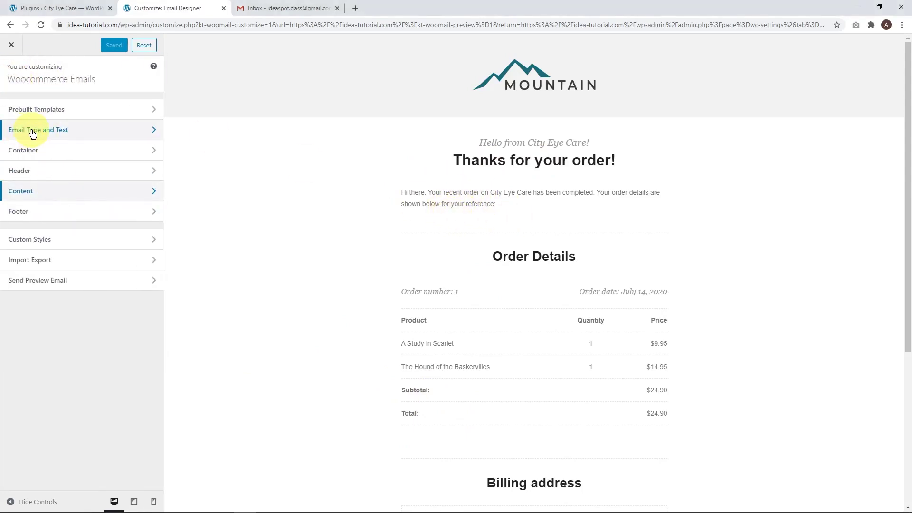
left_click(62, 135)
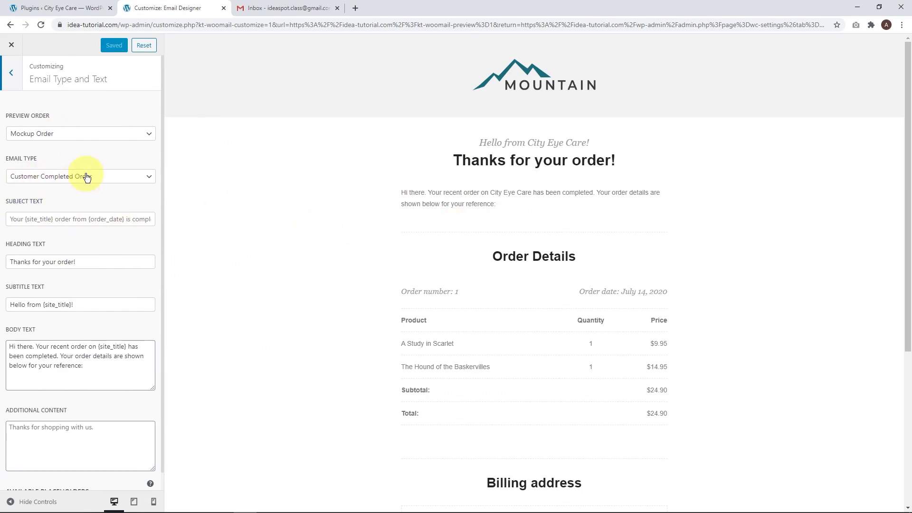
scroll(95, 213, "down", 1)
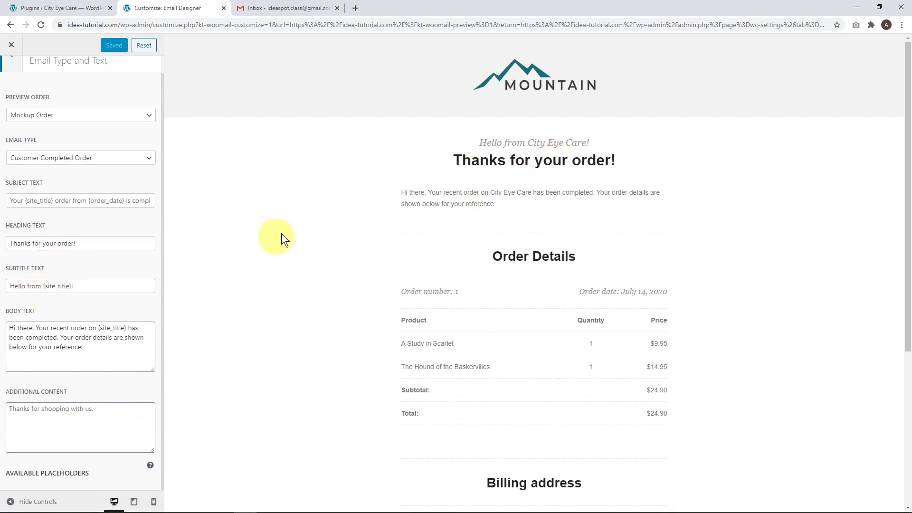
scroll(484, 158, "down", 2)
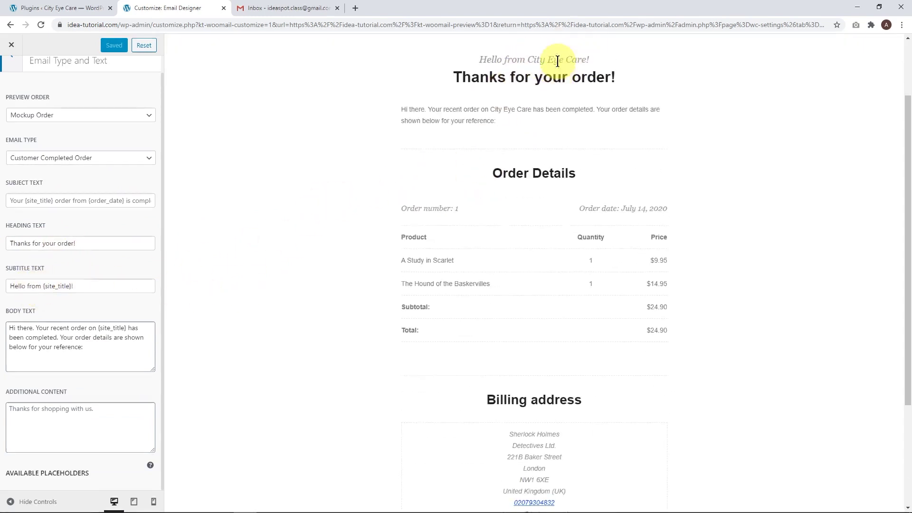
scroll(574, 146, "up", 2)
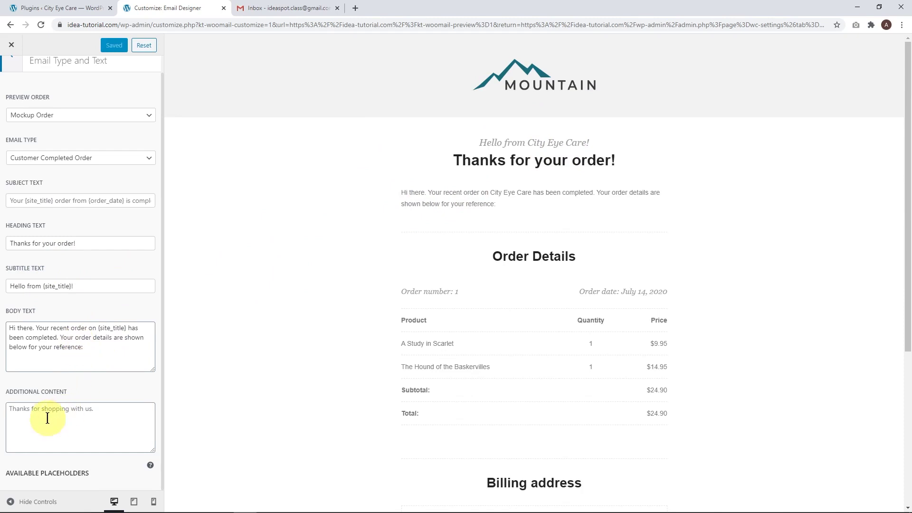
scroll(333, 369, "down", 5)
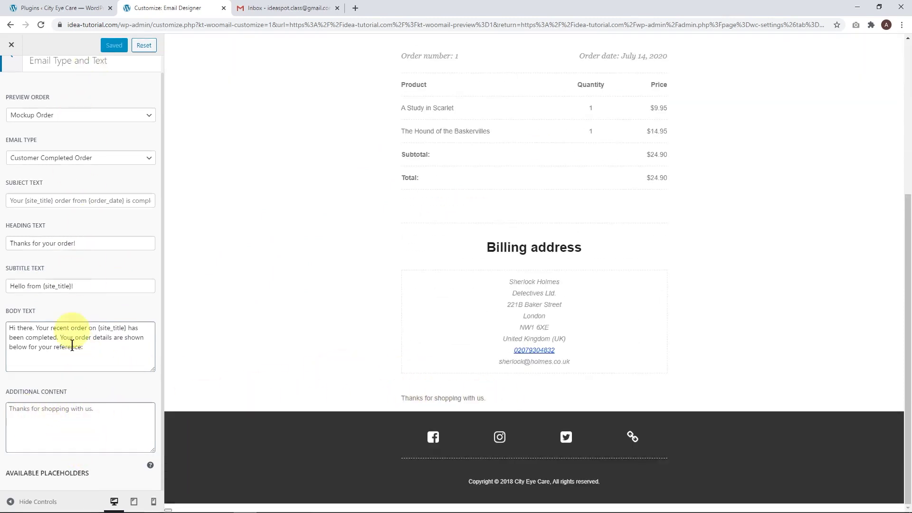
scroll(67, 385, "up", 1)
left_click(87, 179)
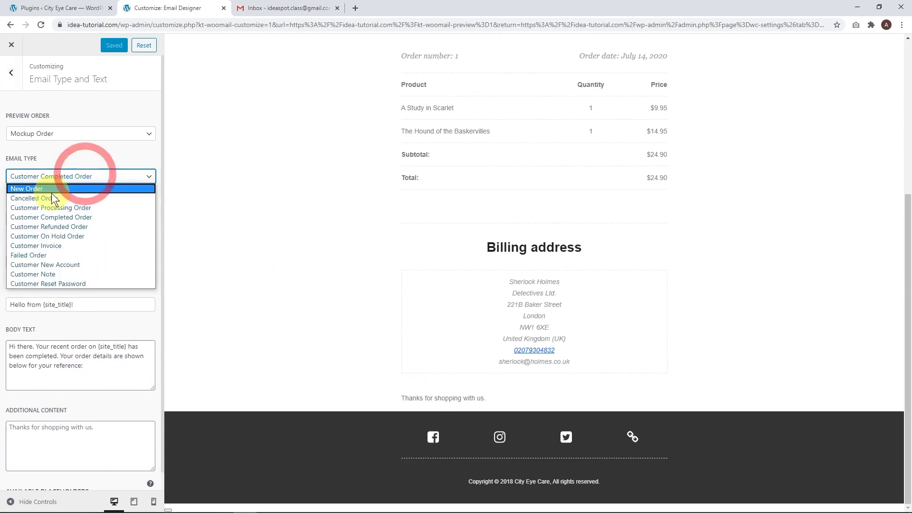
left_click(238, 160)
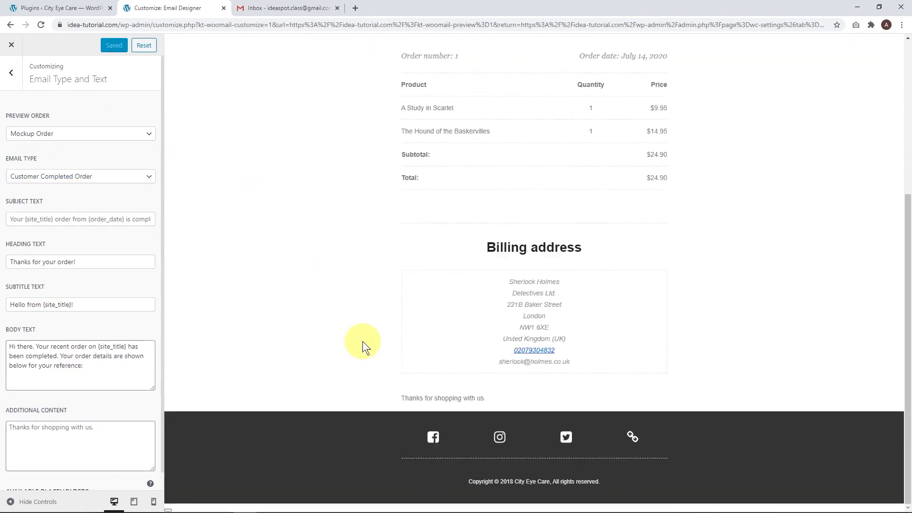
scroll(361, 342, "up", 4)
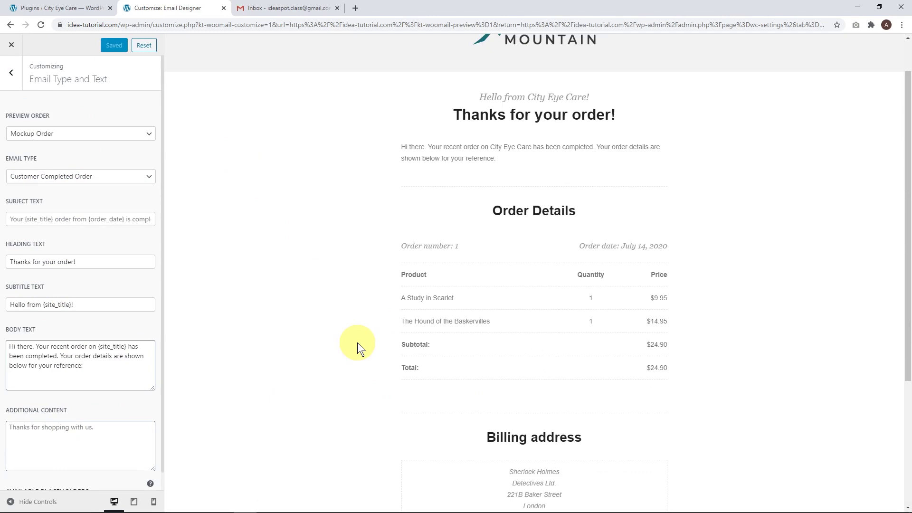
scroll(358, 343, "up", 1)
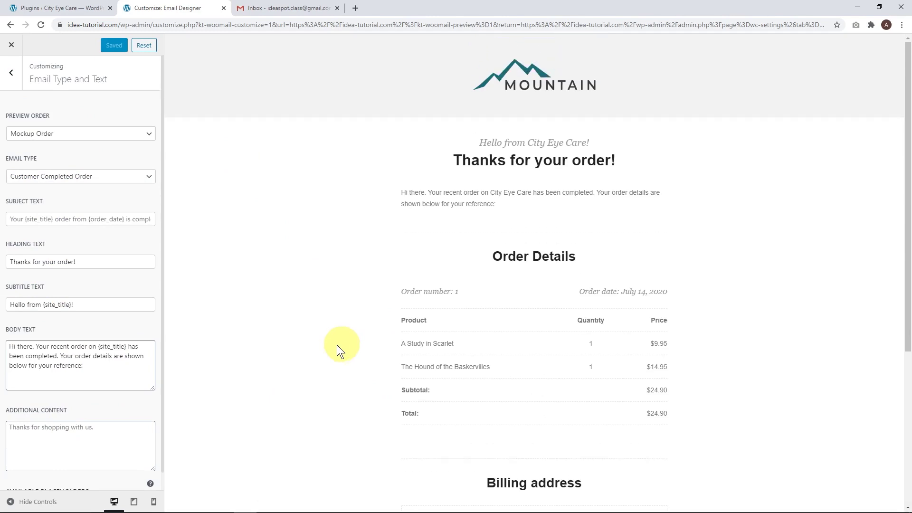
scroll(443, 287, "down", 5)
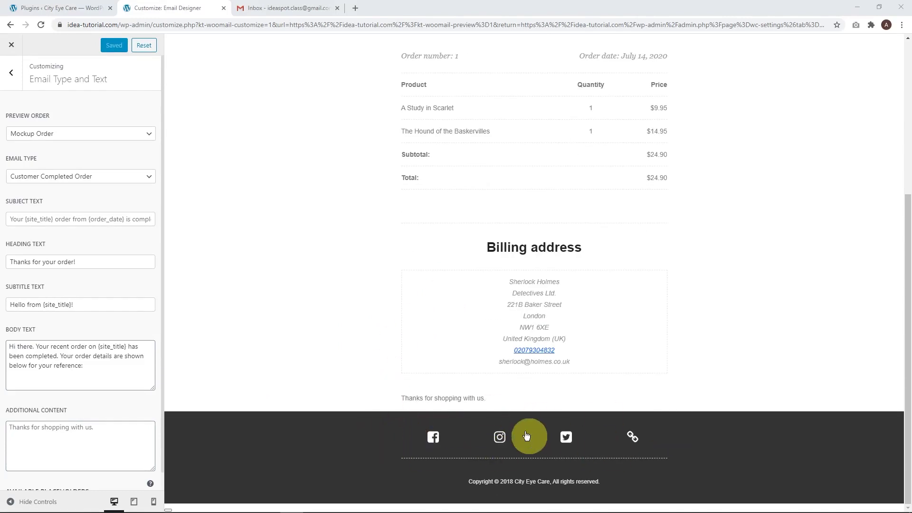
Step: Turn the footer's social section off and back on, and delete its fourth social field, the white link icon
left_click(11, 72)
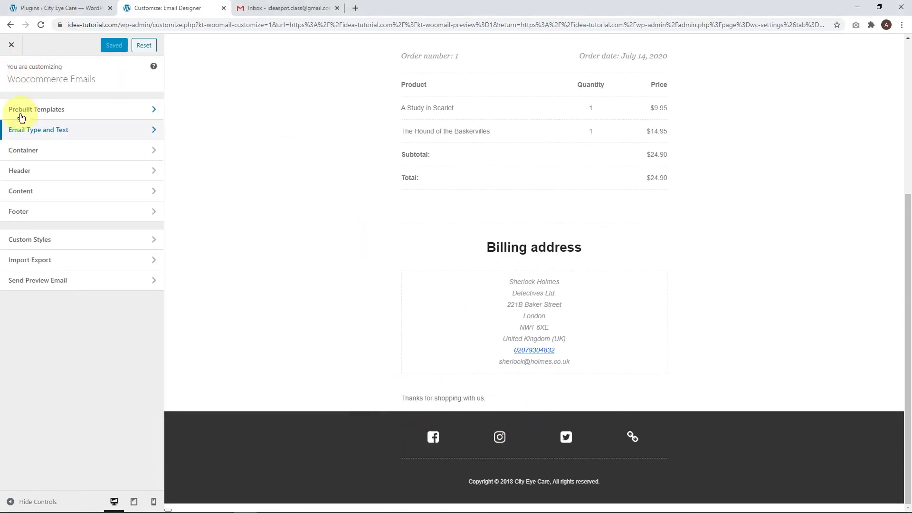
left_click(29, 212)
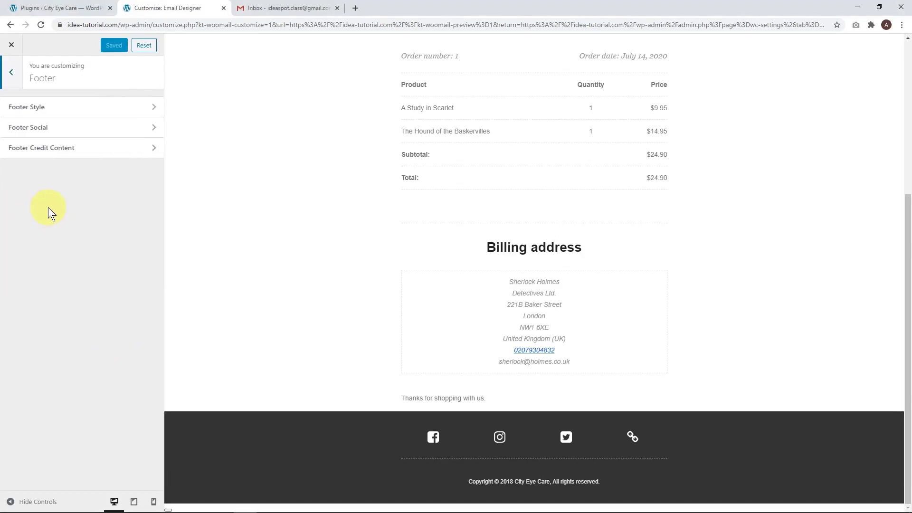
left_click(37, 127)
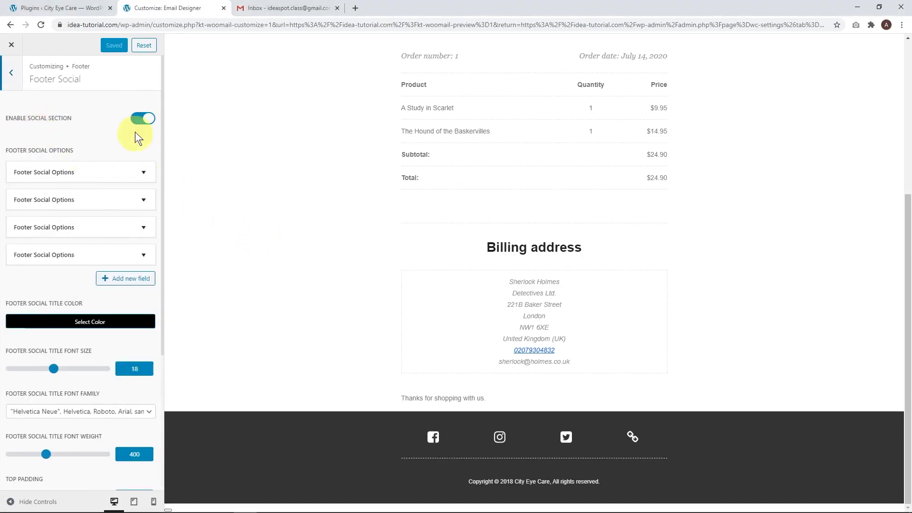
left_click(141, 119)
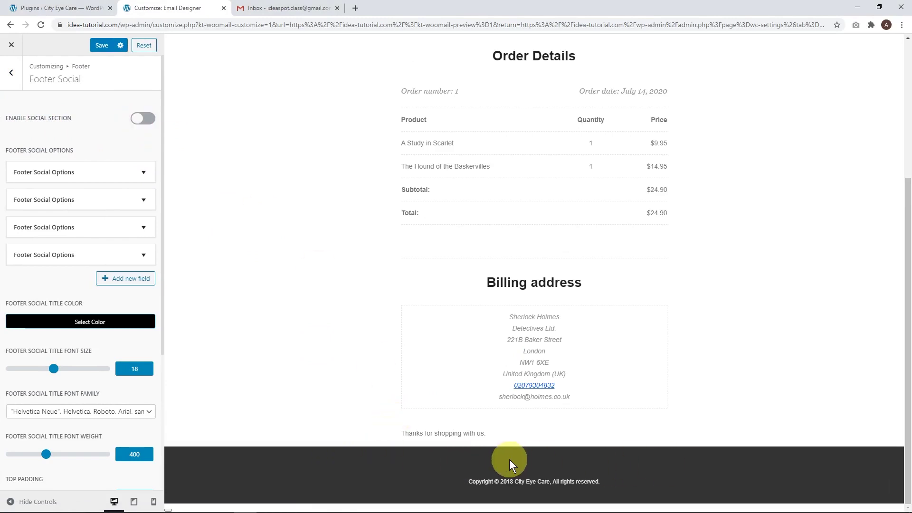
left_click(137, 123)
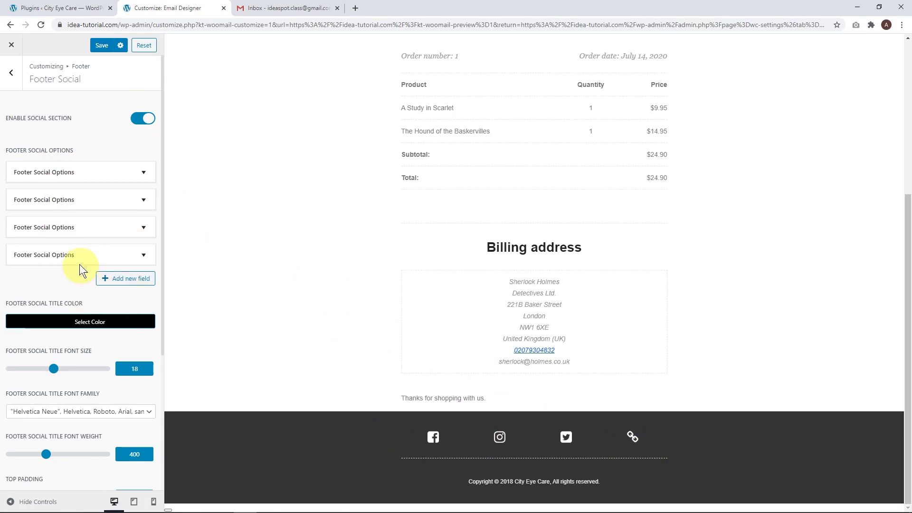
left_click(122, 256)
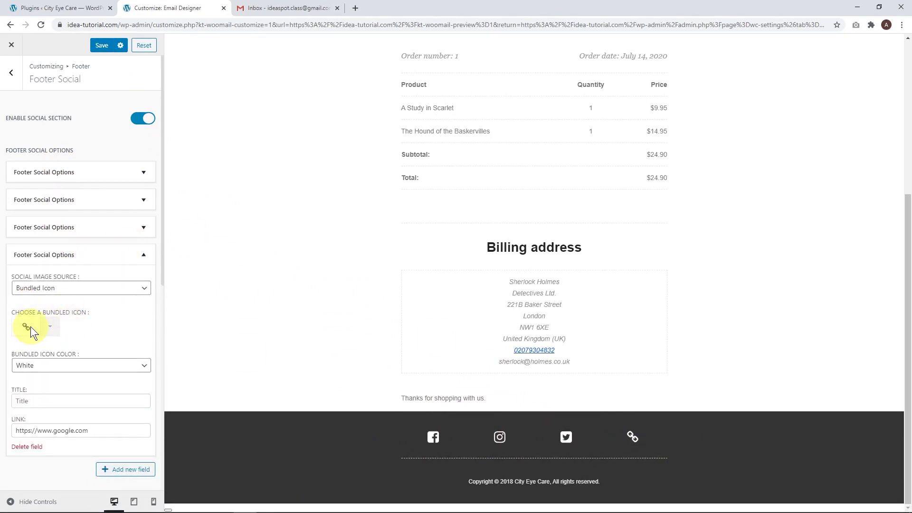
left_click(27, 447)
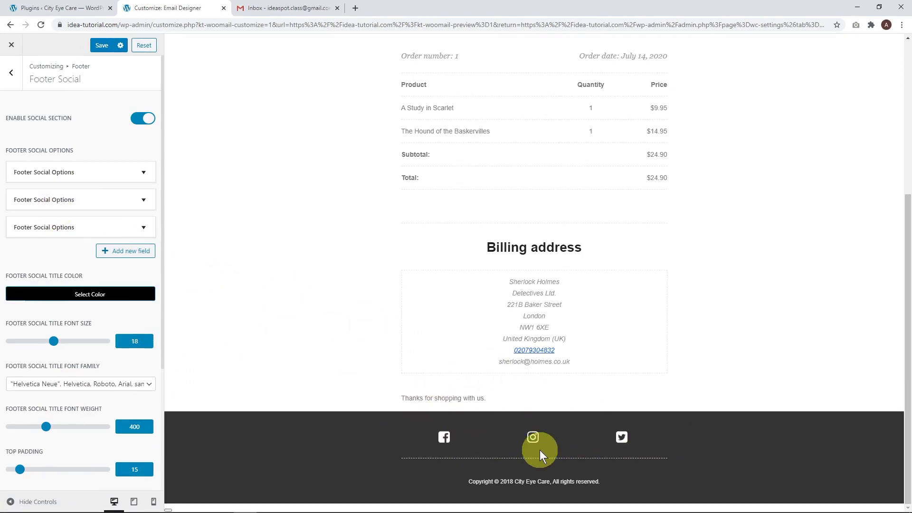
Step: Change the third footer social field's bundled icon from Twitter to LinkedIn, check its link field, and save the design
left_click(119, 228)
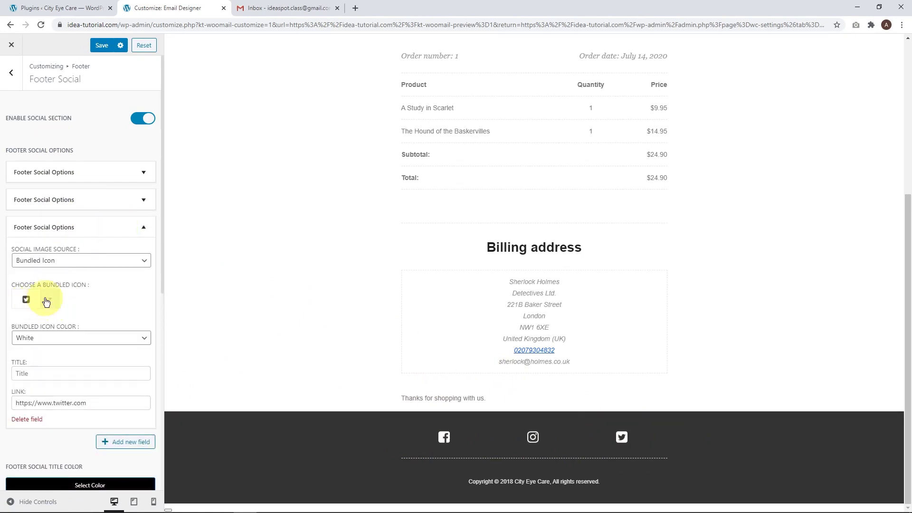
left_click(57, 261)
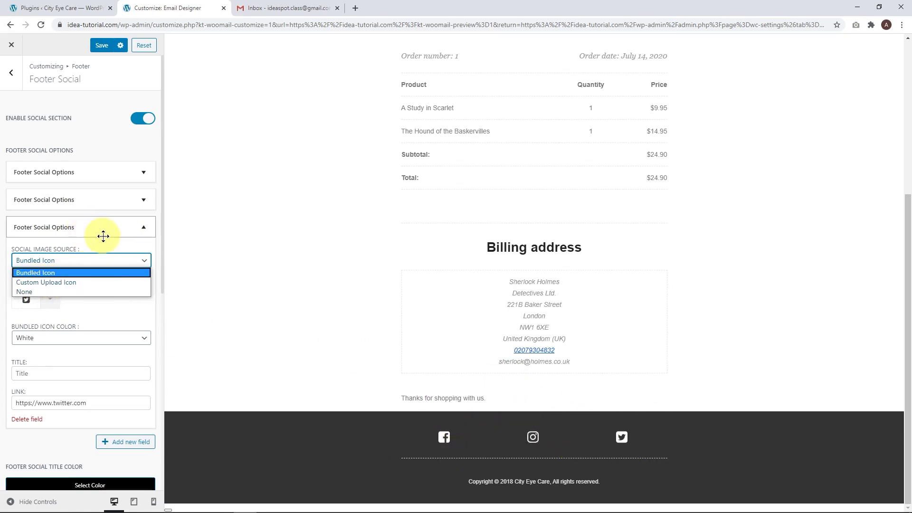
left_click(226, 261)
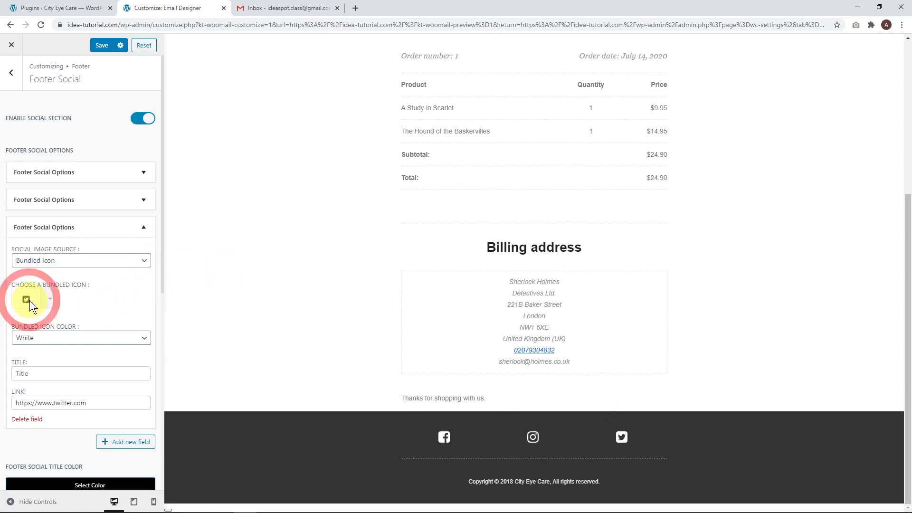
left_click(50, 302)
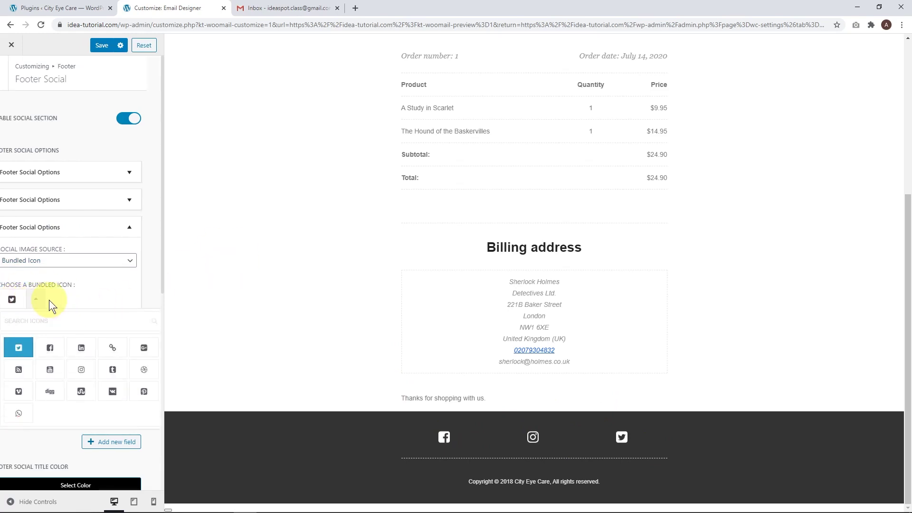
left_click(79, 348)
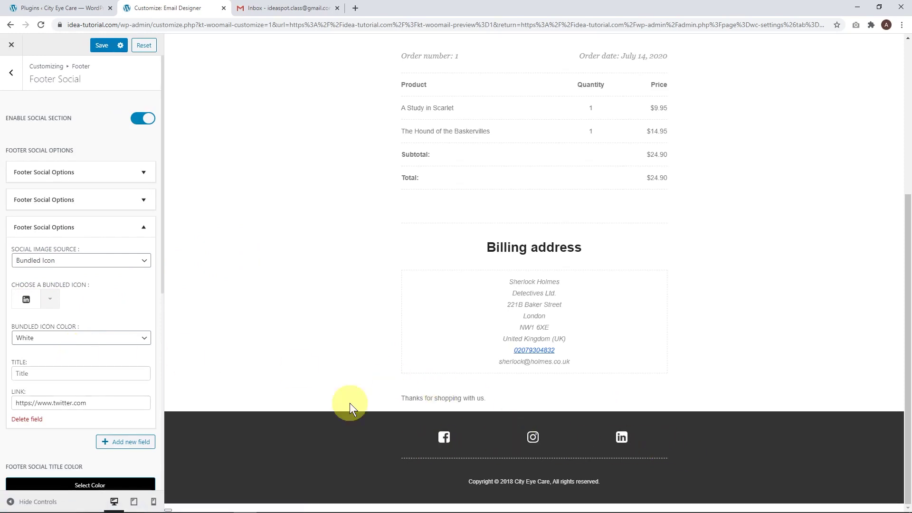
scroll(95, 352, "down", 1)
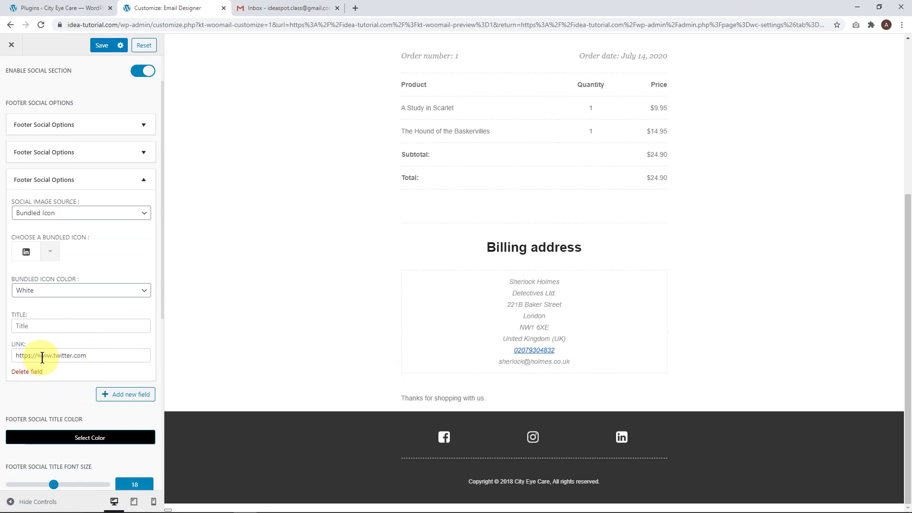
left_click(105, 47)
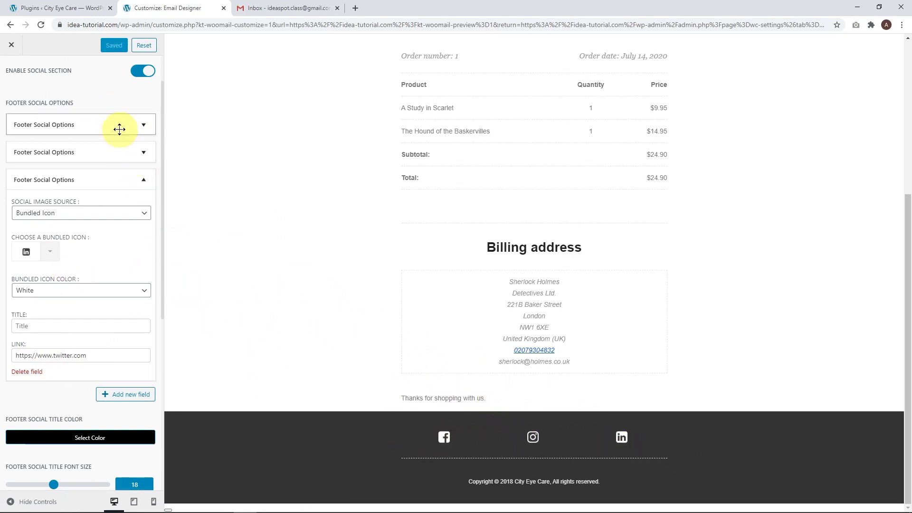
Step: Disable the footer's social section, save the design, and return to the footer settings
left_click(147, 72)
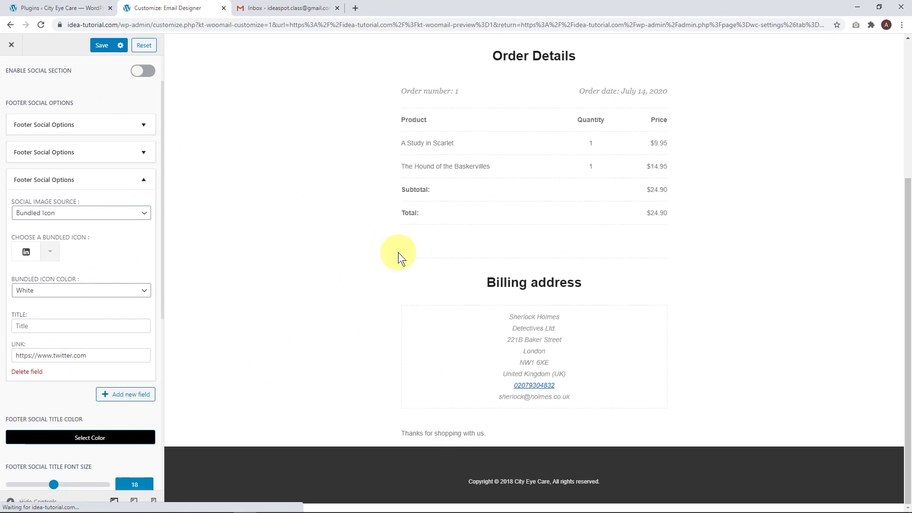
left_click(104, 45)
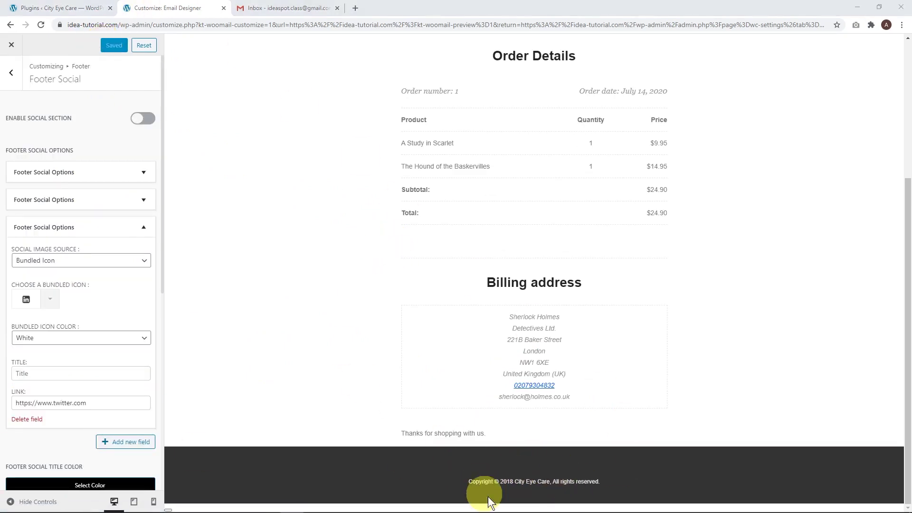
left_click(11, 74)
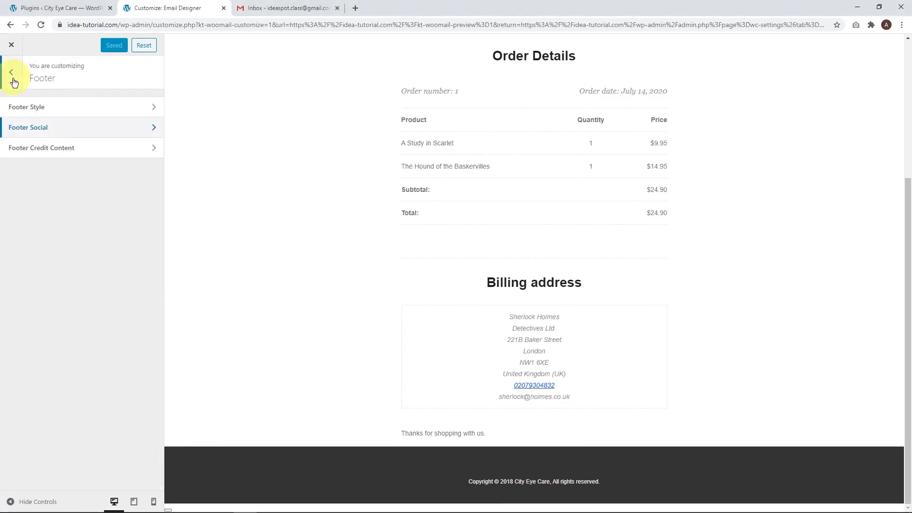
Step: Change the footer credit text to "Copyright © 2020 {site_title}"
left_click(38, 148)
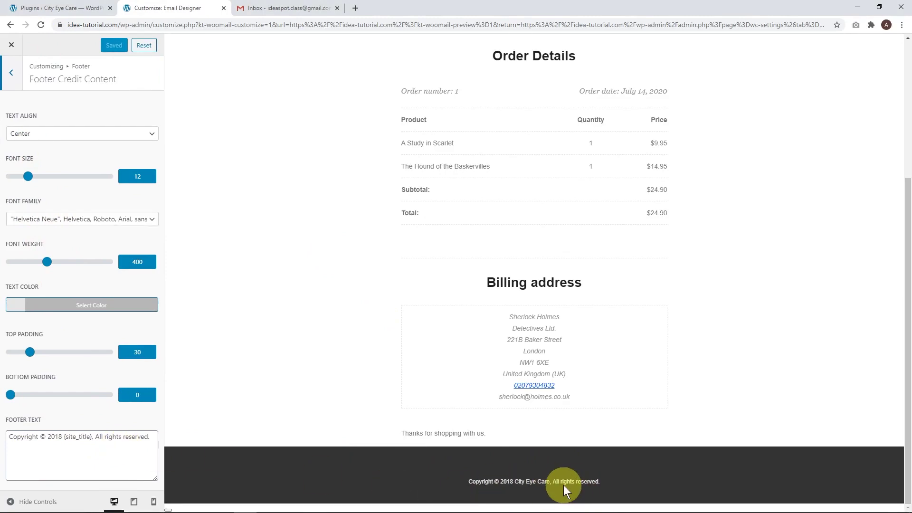
left_click_drag(96, 437, 180, 440)
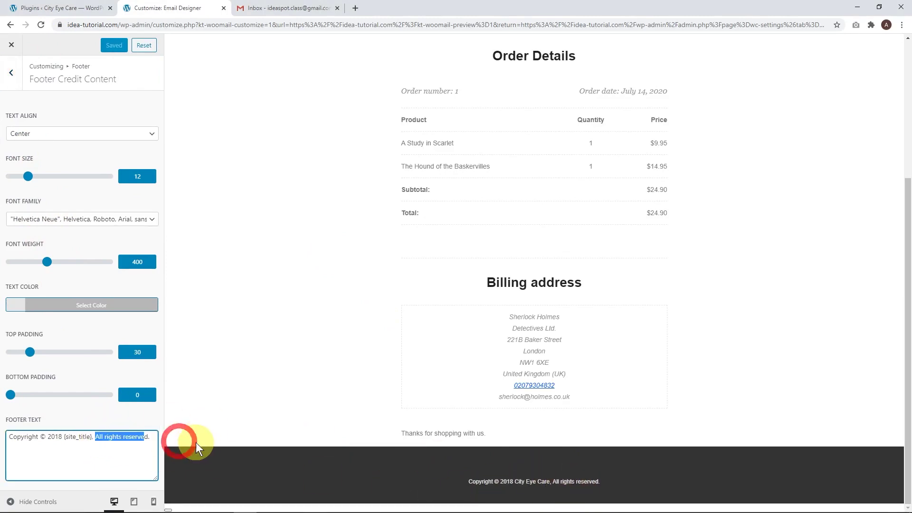
key("BackSpace")
left_click(115, 438)
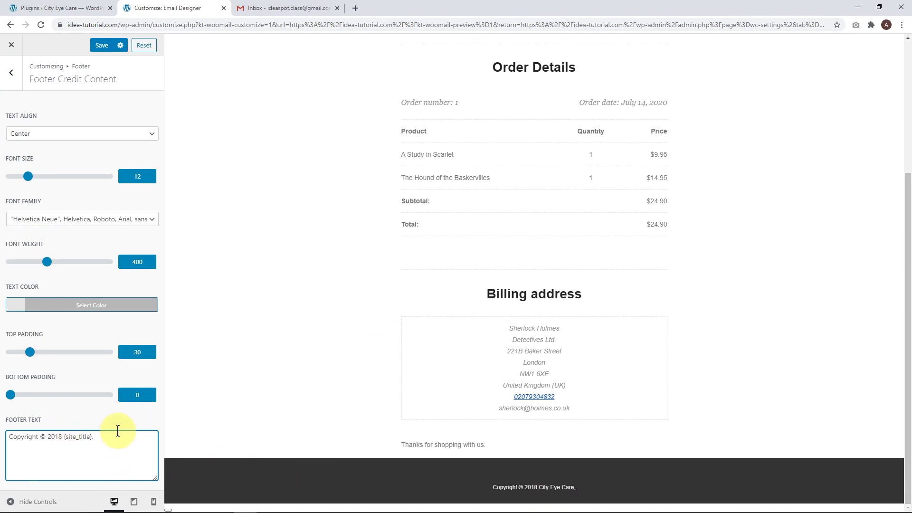
key("BackSpace")
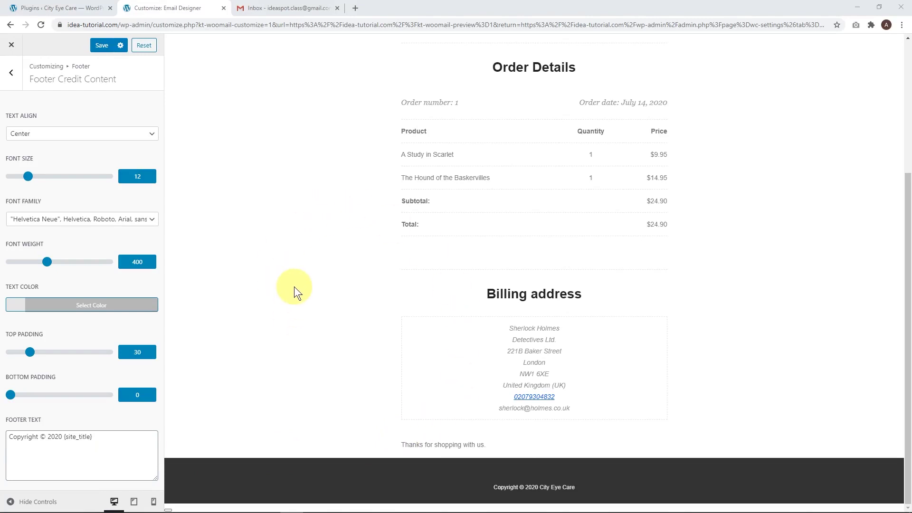
Step: Set the footer credit's top and bottom padding to 28 and its font size to 14, review the email preview, and save
left_click_drag(13, 401, 42, 390)
left_click_drag(30, 352, 29, 352)
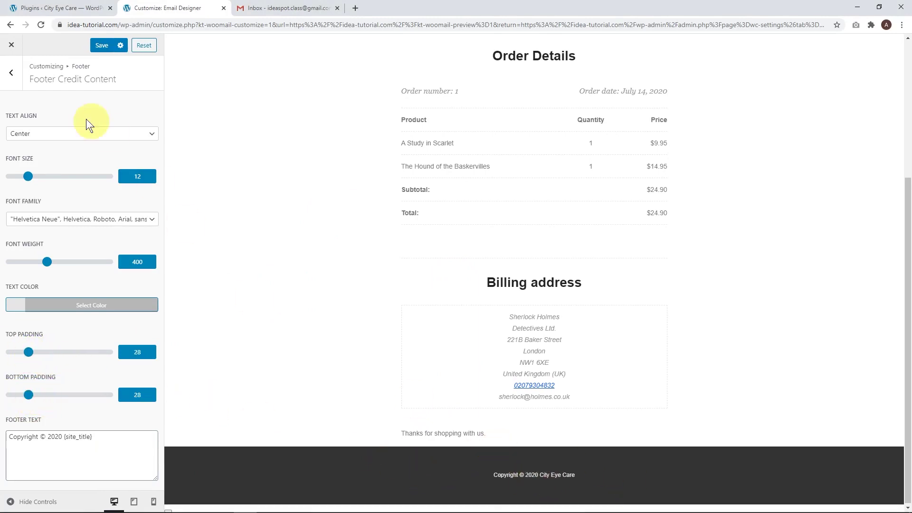
left_click_drag(30, 182, 39, 182)
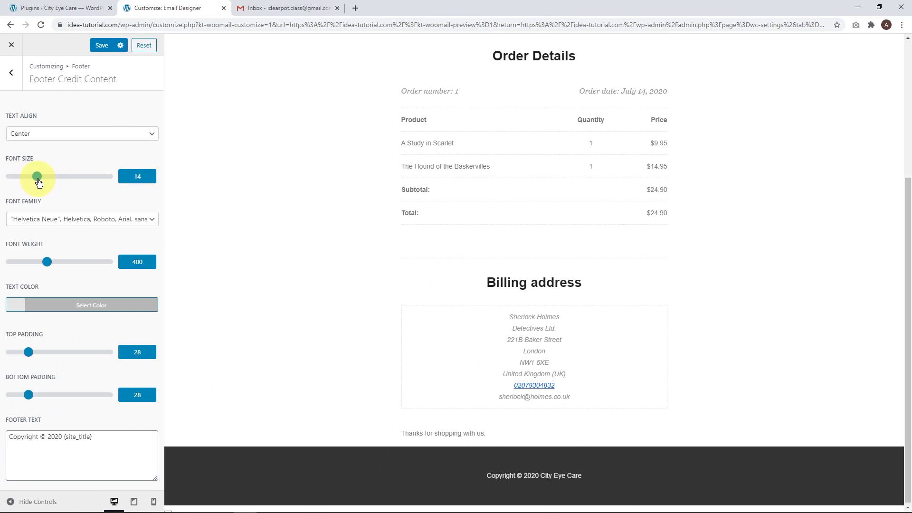
left_click(12, 74)
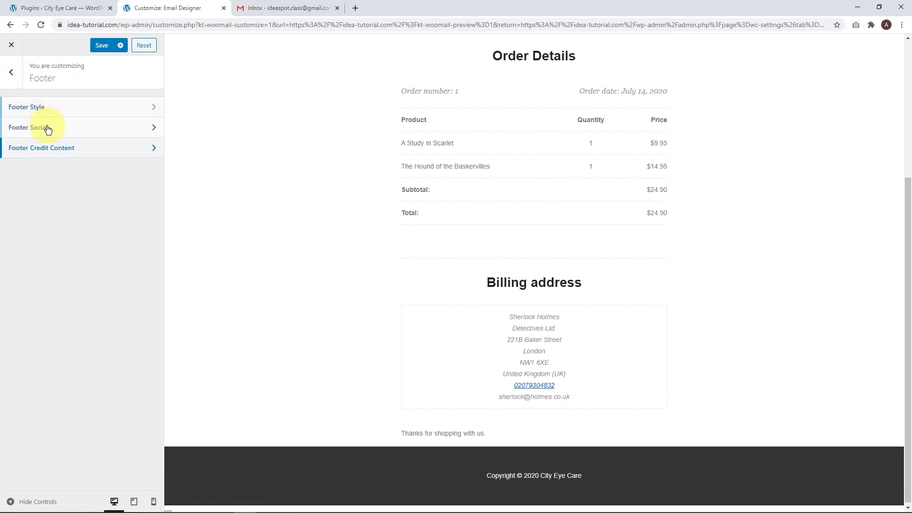
left_click(15, 74)
scroll(368, 337, "up", 5)
scroll(537, 191, "down", 5)
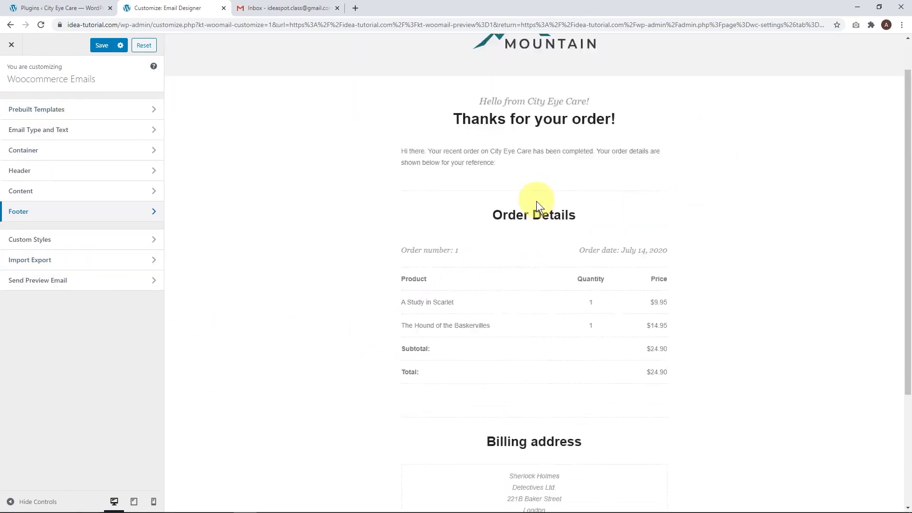
scroll(477, 323, "up", 5)
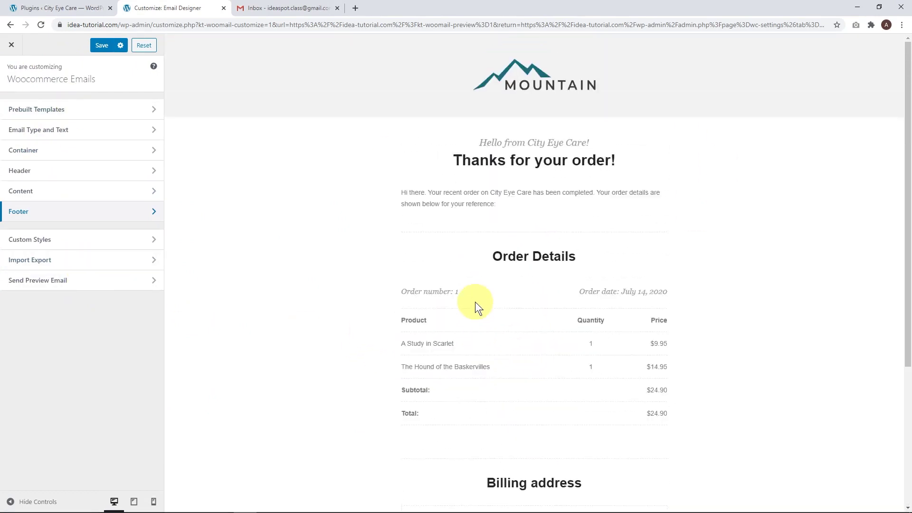
left_click(107, 46)
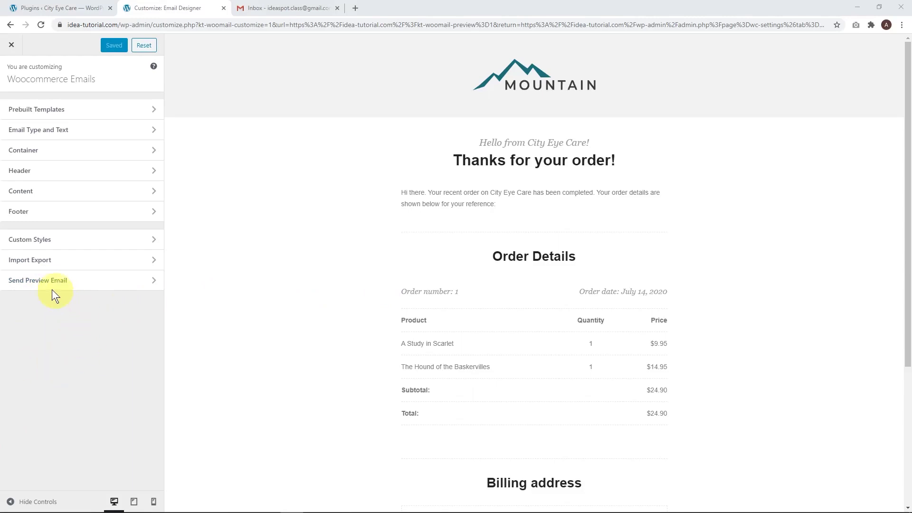
Step: Send a preview email to the prefilled recipient and review the received order message in Outlook
left_click(64, 281)
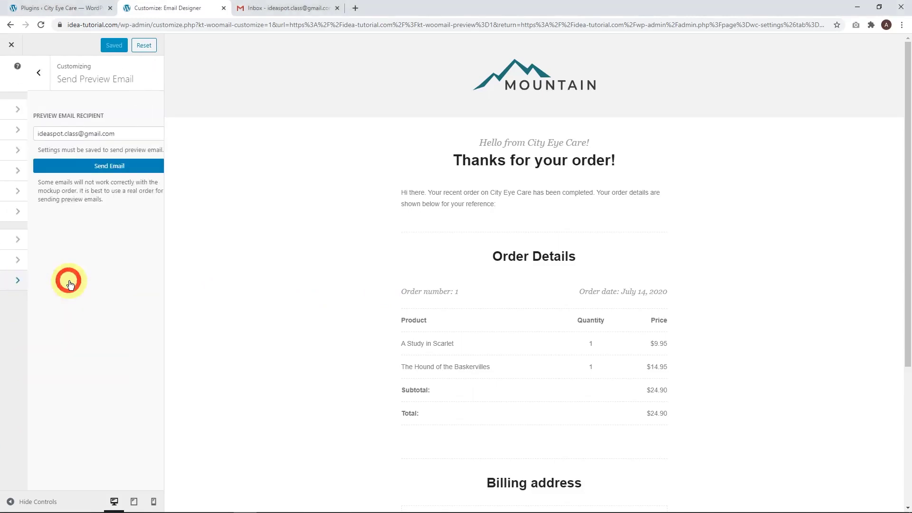
left_click(74, 167)
left_click(503, 79)
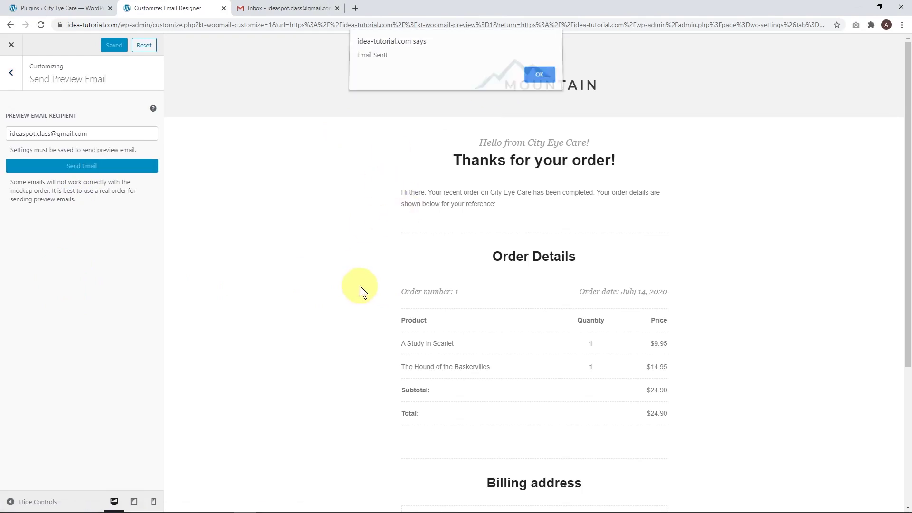
left_click(538, 78)
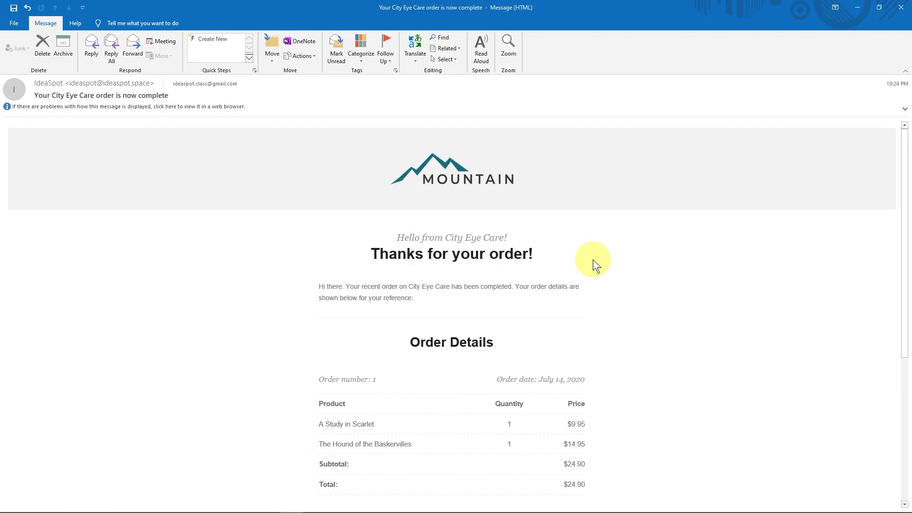
scroll(593, 260, "down", 6)
scroll(593, 260, "up", 6)
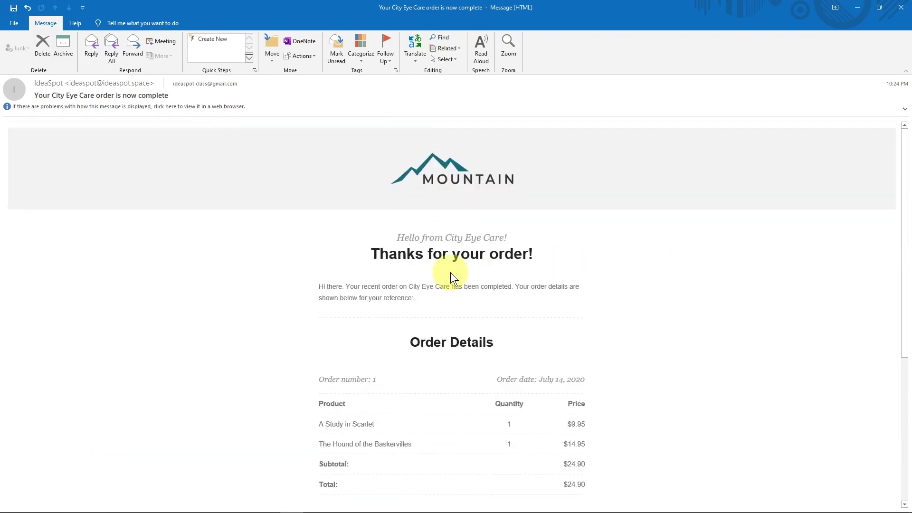